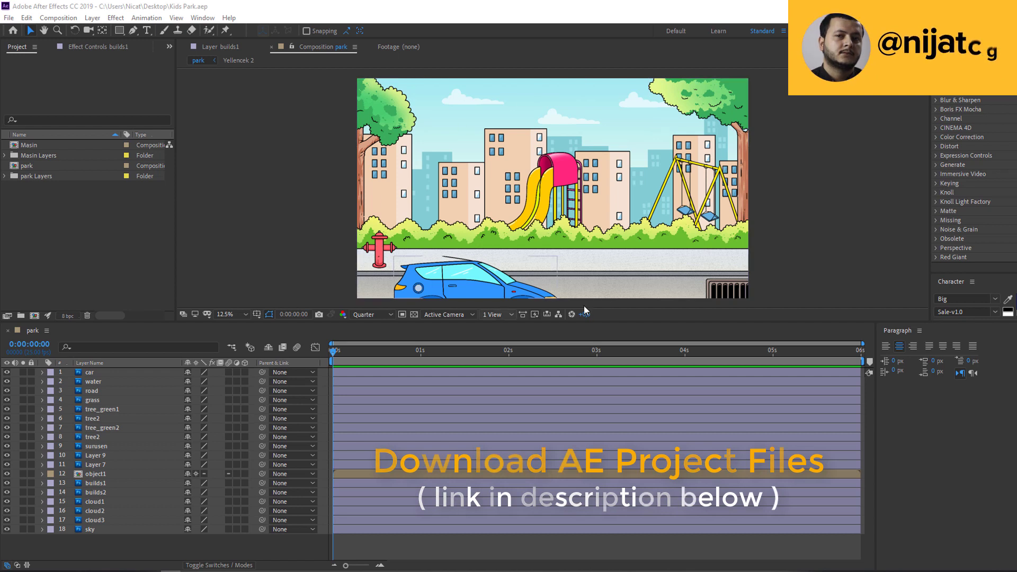
Move the car layer off the frame's left side to X -1288 and keyframe its Position at 0 seconds.
{"action": "left_click", "coordinate": [84, 373]}
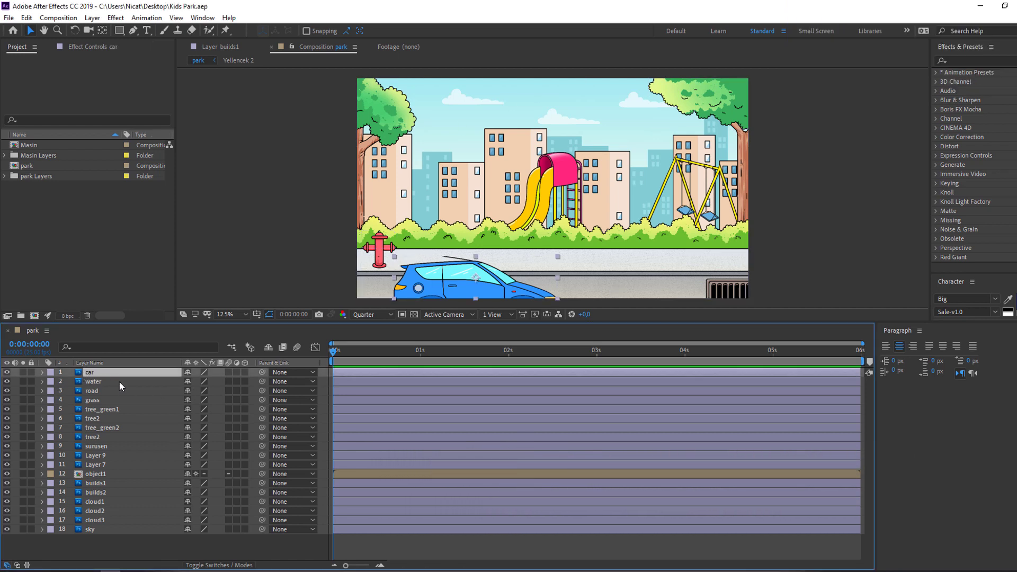
{"action": "key", "text": "p"}
{"action": "left_click_drag", "start_coordinate": [195, 381], "coordinate": [106, 383]}
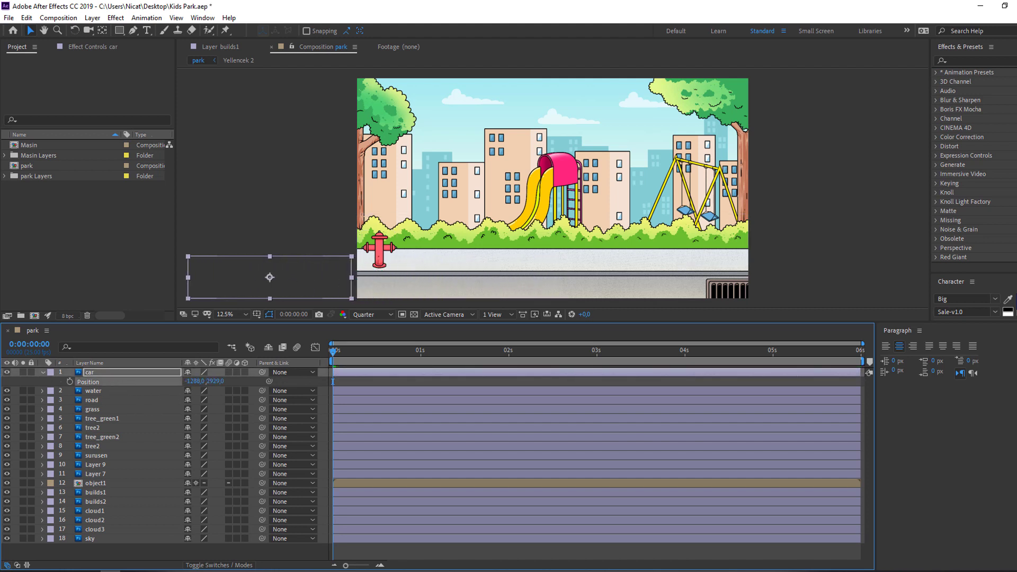
{"action": "left_click", "coordinate": [68, 380]}
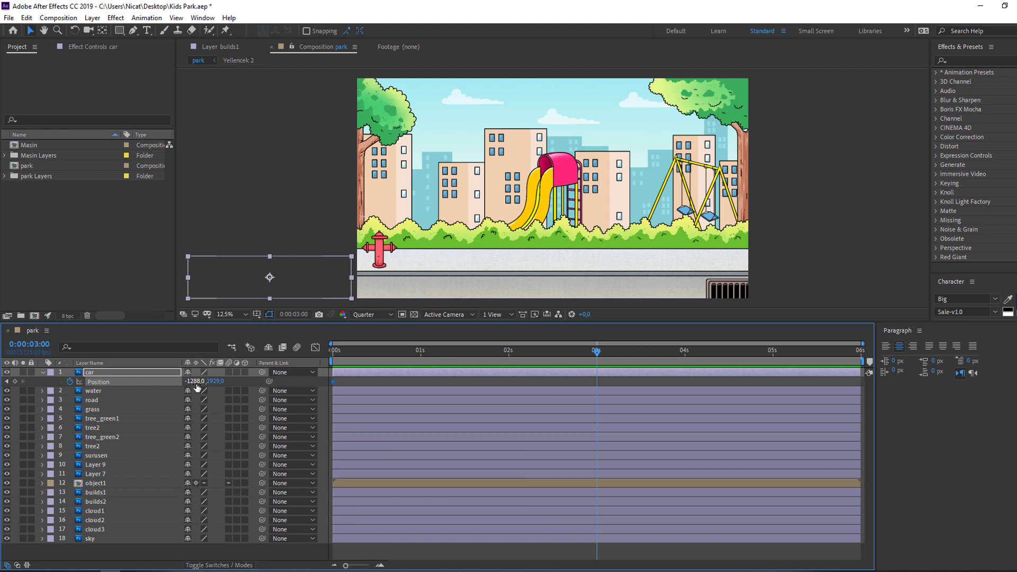
Set the car's X position to 7192 at 3 seconds and preview its drive across the scene.
{"action": "left_click_drag", "start_coordinate": [195, 381], "coordinate": [649, 378]}
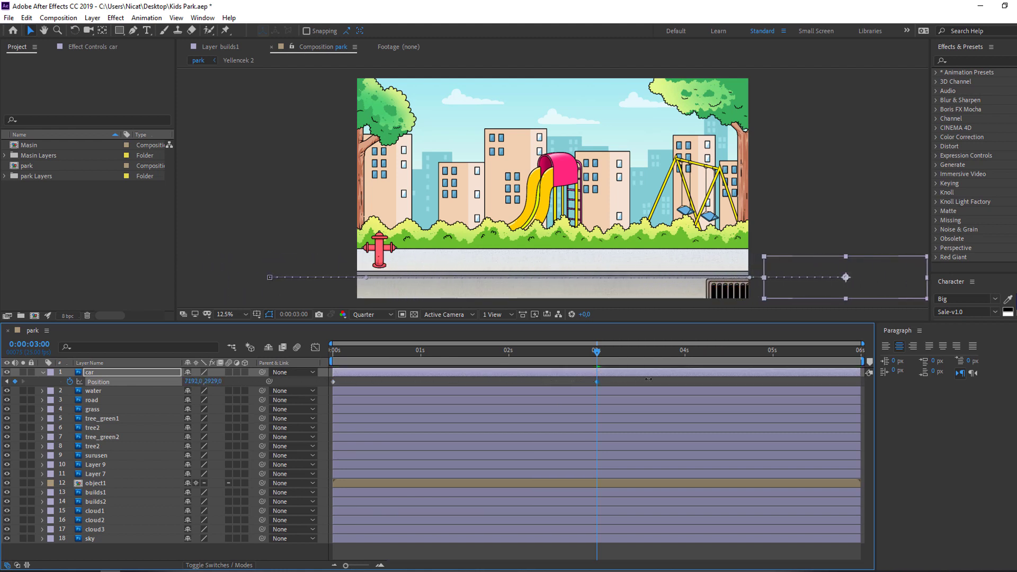
{"action": "key", "text": "space"}
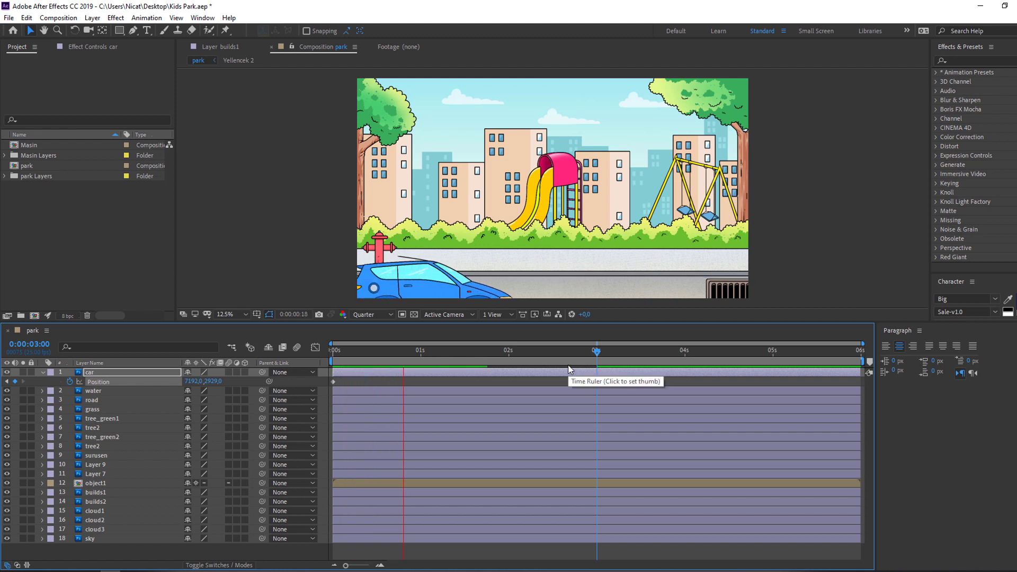
{"action": "key", "text": "space"}
Apply Easy Ease to both car Position keyframes and move the last one to just before 4 seconds.
{"action": "left_click", "coordinate": [574, 381]}
{"action": "left_click_drag", "start_coordinate": [613, 379], "coordinate": [315, 383]}
{"action": "right_click", "coordinate": [334, 381]}
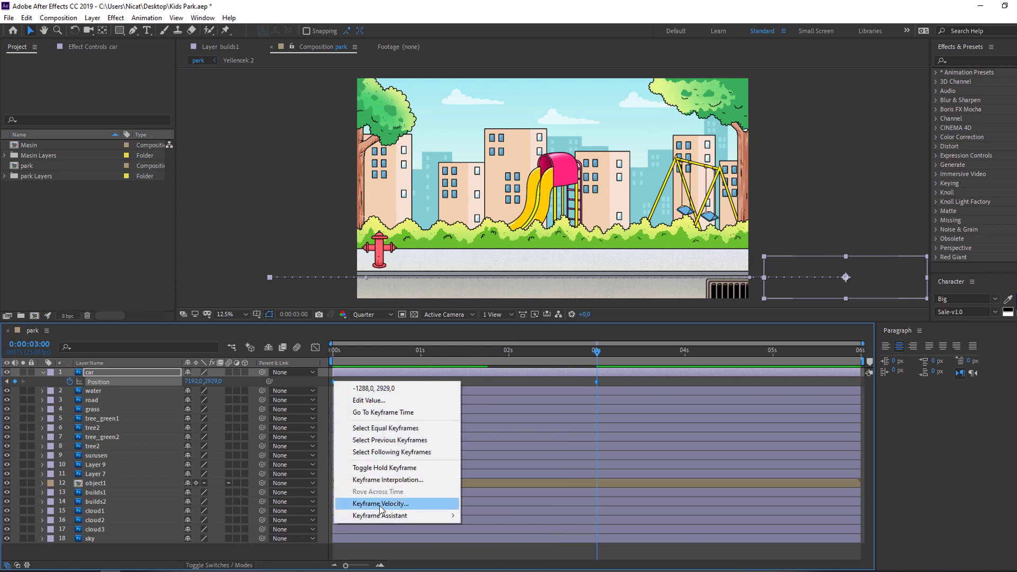
{"action": "mouse_move", "coordinate": [380, 516]}
{"action": "left_click", "coordinate": [494, 445]}
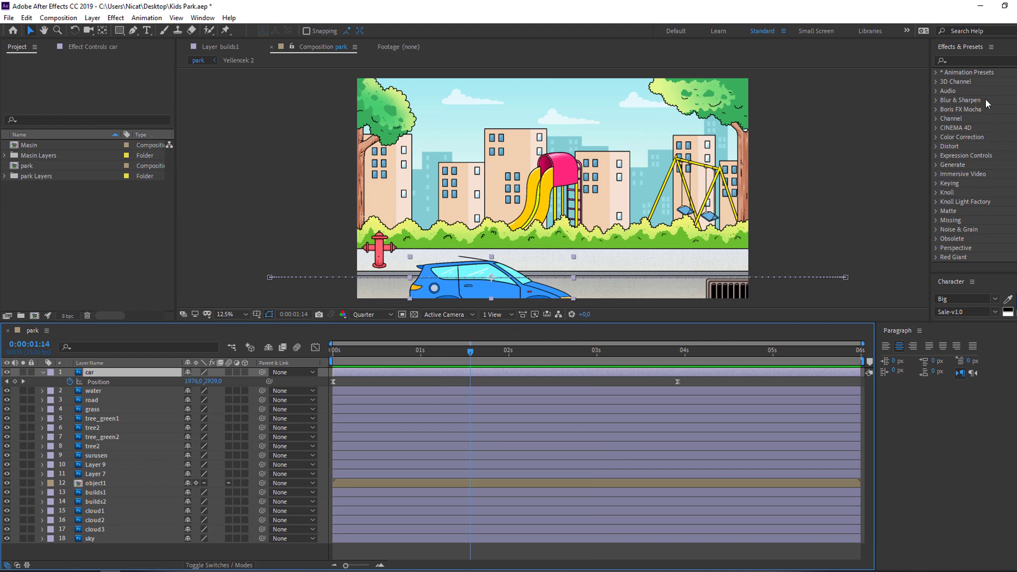
Apply the Gaussian Blur effect to the car layer with a Blurriness of 49.2.
{"action": "left_click", "coordinate": [973, 61]}
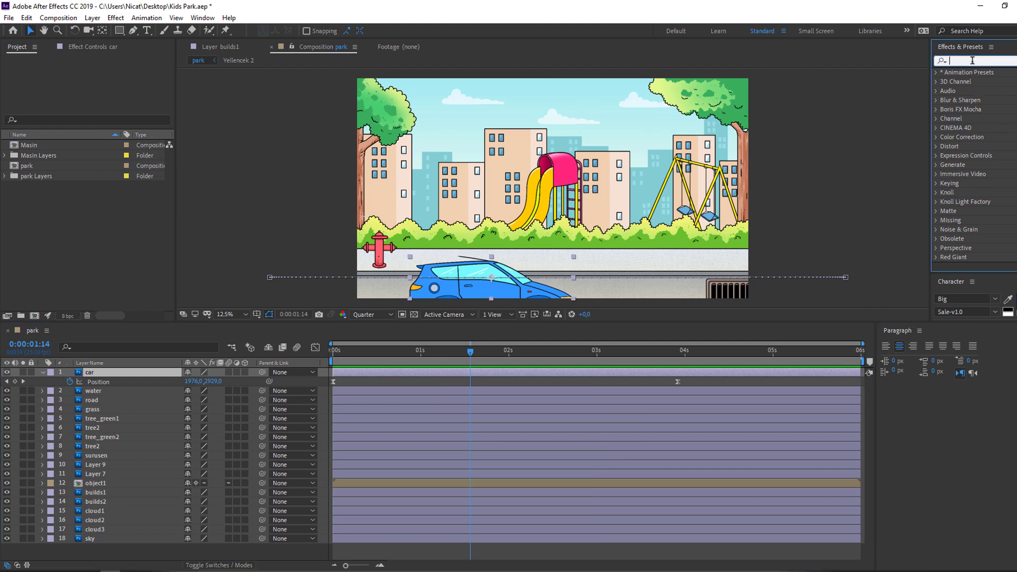
{"action": "type", "text": "gaus"}
{"action": "left_click_drag", "start_coordinate": [989, 82], "coordinate": [83, 375]}
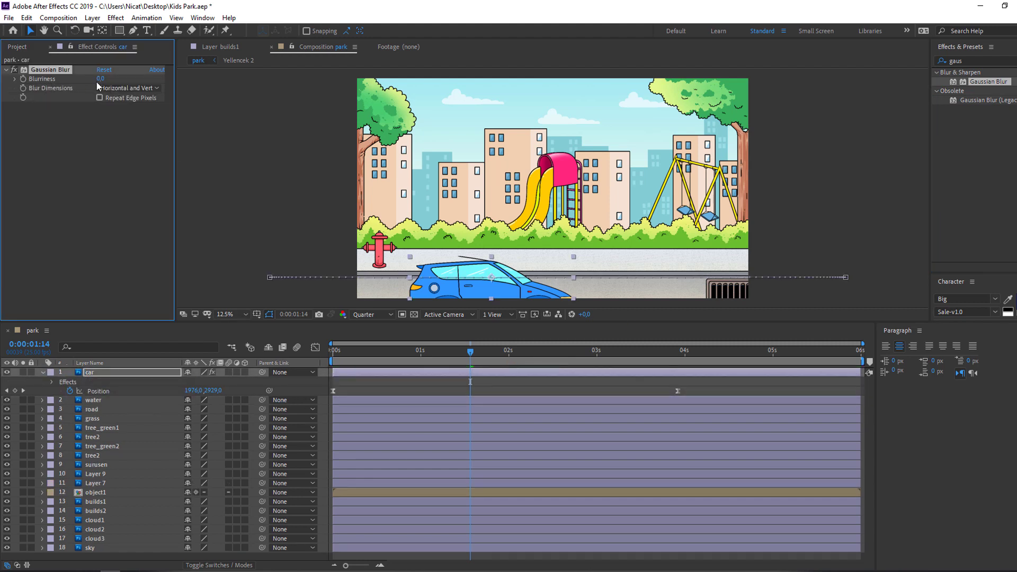
{"action": "left_click_drag", "start_coordinate": [139, 78], "coordinate": [356, 72]}
{"action": "left_click", "coordinate": [367, 390]}
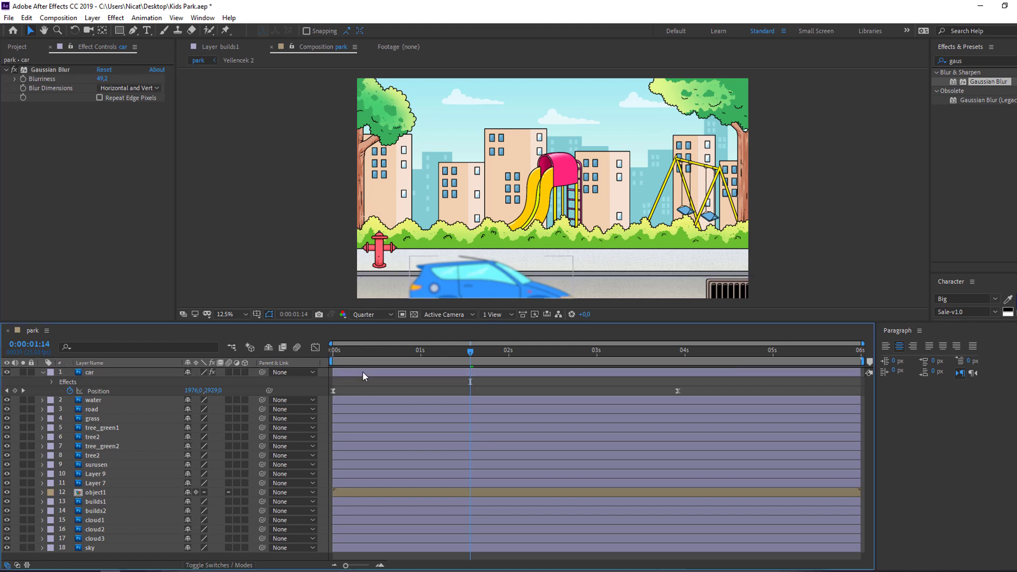
Preview the blurred car, return to the start of the timeline, and collapse and lock the car layer.
{"action": "key", "text": "space"}
{"action": "left_click_drag", "start_coordinate": [480, 349], "coordinate": [318, 351]}
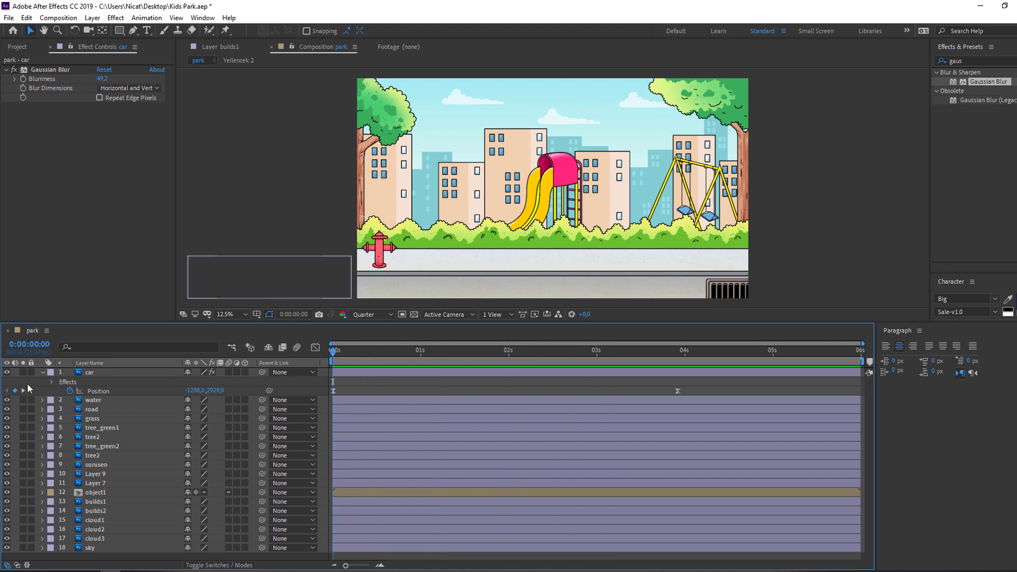
{"action": "left_click", "coordinate": [42, 373]}
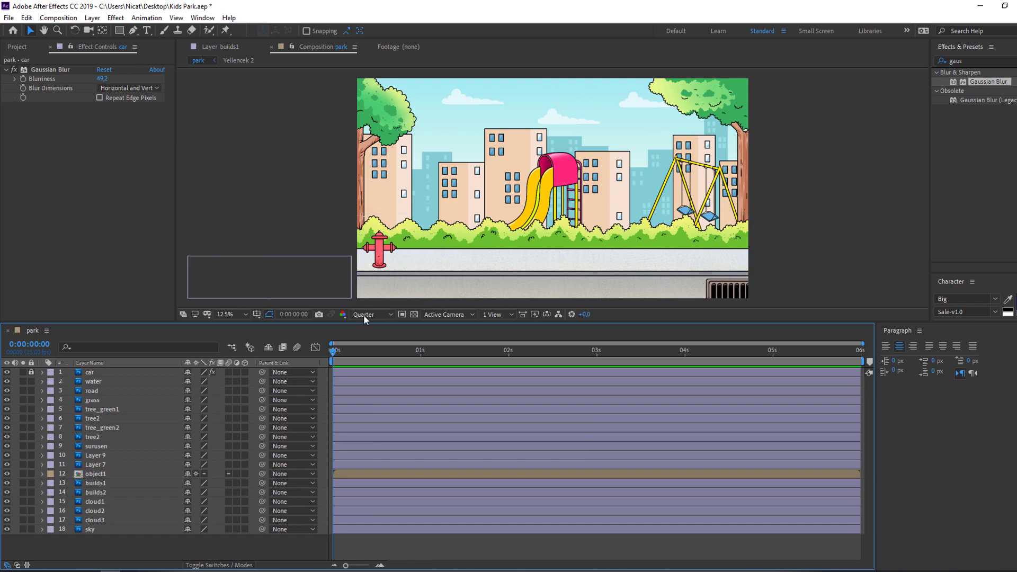
Open the object1 precomposition to work on the swing set up close.
{"action": "double_click", "coordinate": [91, 473]}
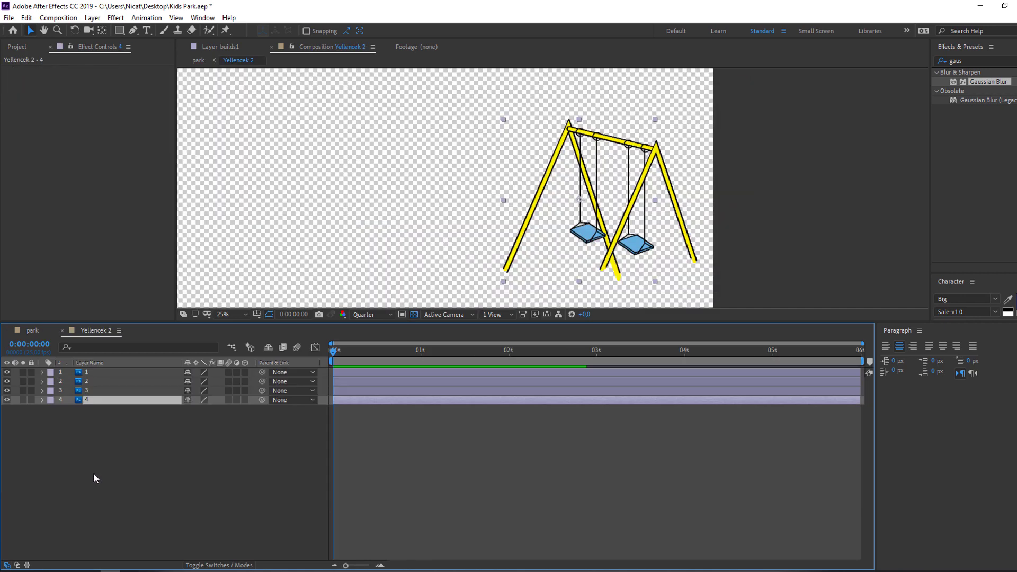
{"action": "scroll", "coordinate": [572, 239], "scroll_direction": "up", "scroll_amount": 2}
{"action": "left_click_drag", "start_coordinate": [573, 240], "coordinate": [378, 267]}
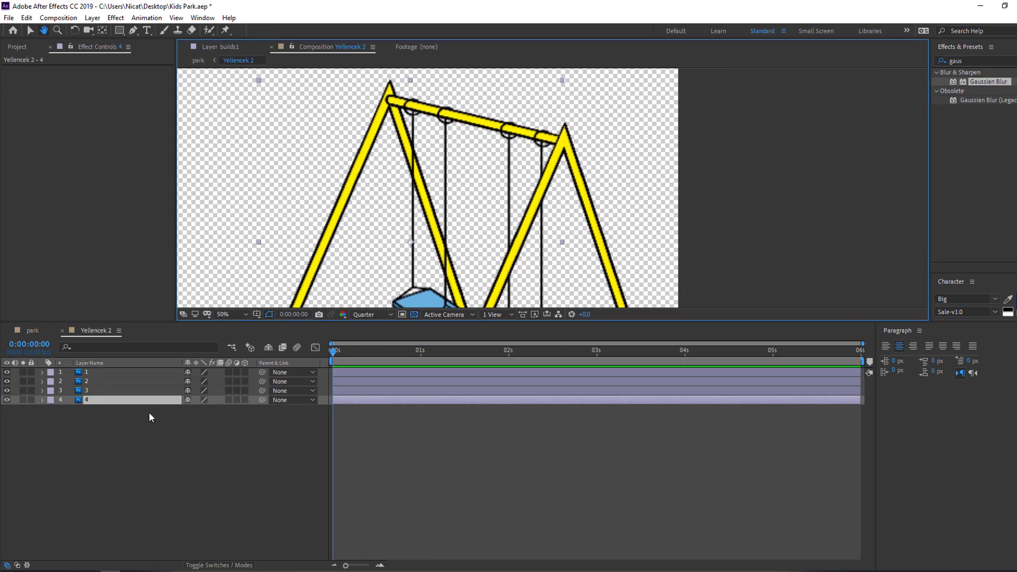
Check layer 1 of the swing set on its own and solo swing layer 2 instead.
{"action": "left_click", "coordinate": [85, 372]}
{"action": "left_click", "coordinate": [22, 371]}
{"action": "left_click", "coordinate": [21, 370]}
{"action": "left_click", "coordinate": [21, 371]}
{"action": "scroll", "coordinate": [416, 231], "scroll_direction": "down", "scroll_amount": 2}
{"action": "left_click", "coordinate": [23, 372]}
{"action": "left_click", "coordinate": [23, 381]}
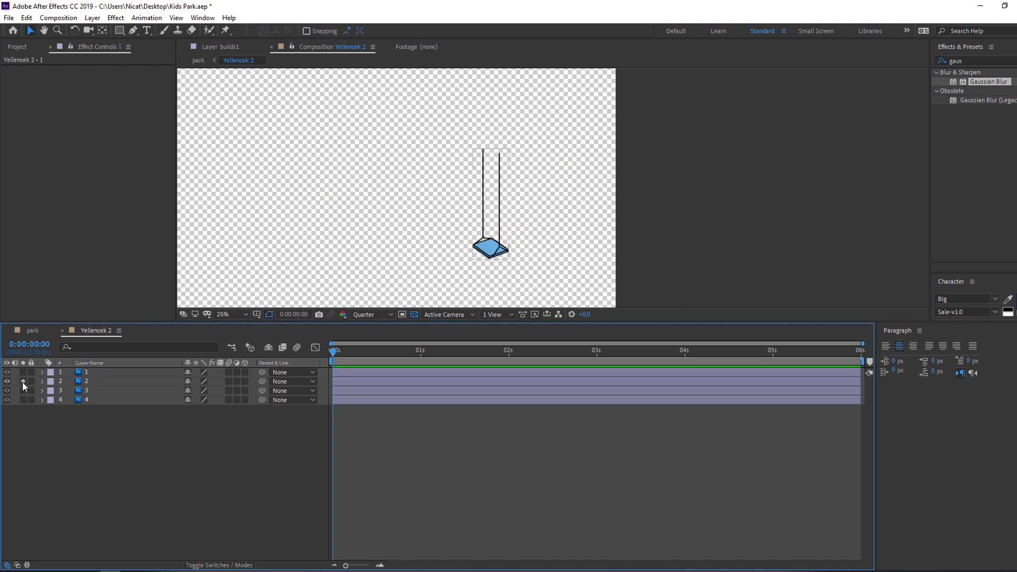
Move the anchor point of swing layer 2 to the top of its ropes with the Pan Behind tool.
{"action": "left_click", "coordinate": [98, 383]}
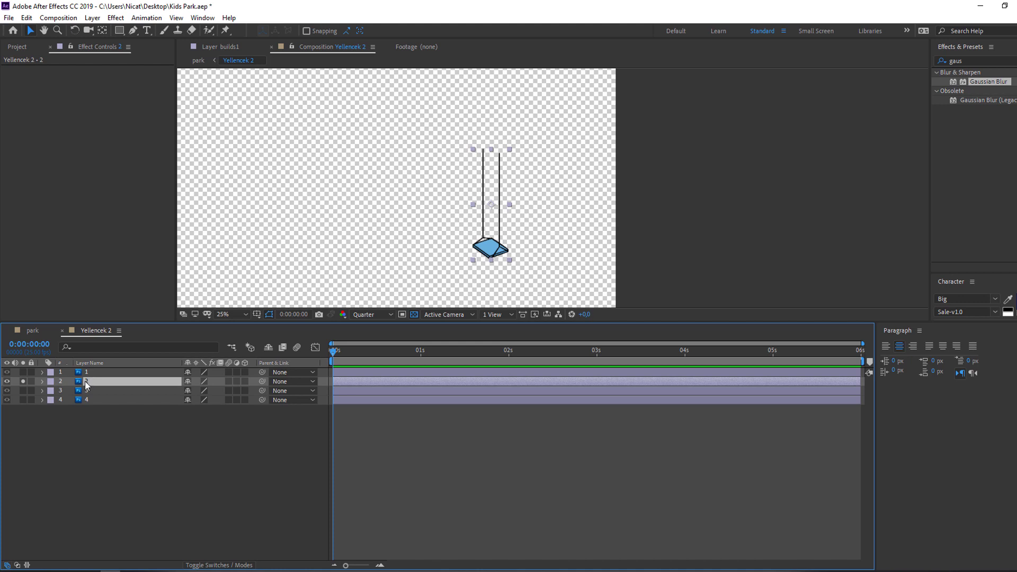
{"action": "scroll", "coordinate": [402, 204], "scroll_direction": "up", "scroll_amount": 2}
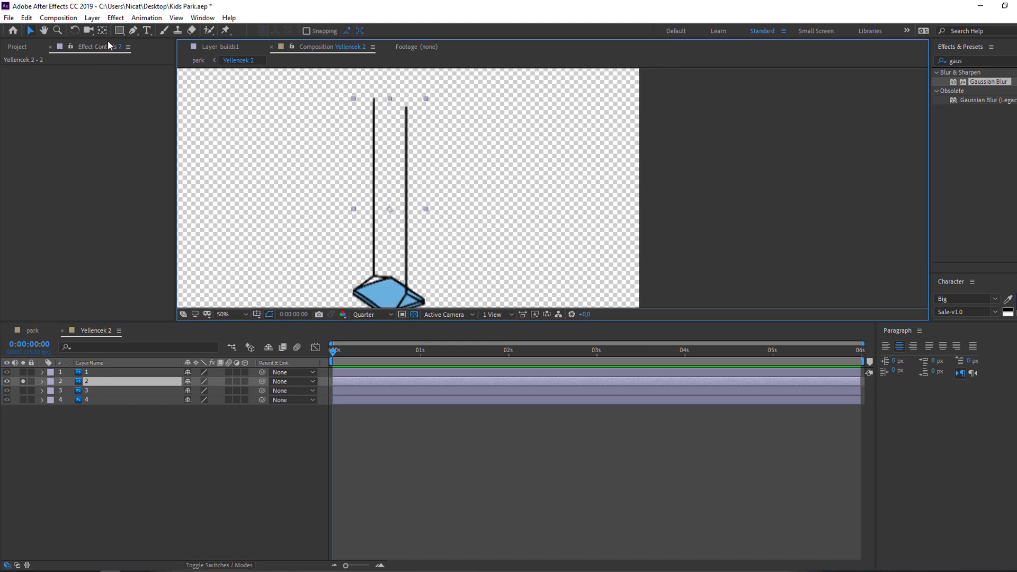
{"action": "left_click", "coordinate": [102, 31]}
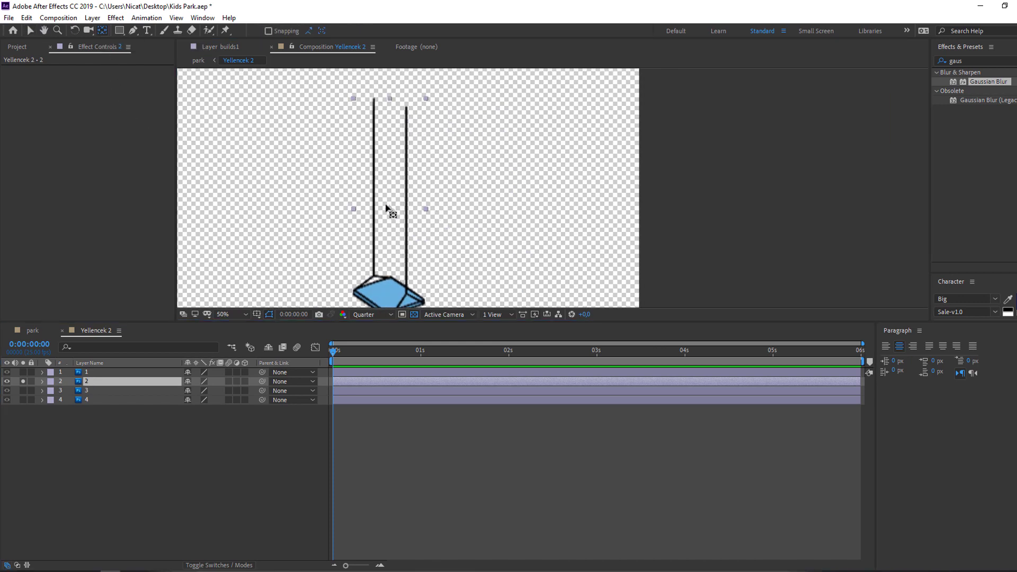
{"action": "left_click_drag", "start_coordinate": [390, 210], "coordinate": [391, 109]}
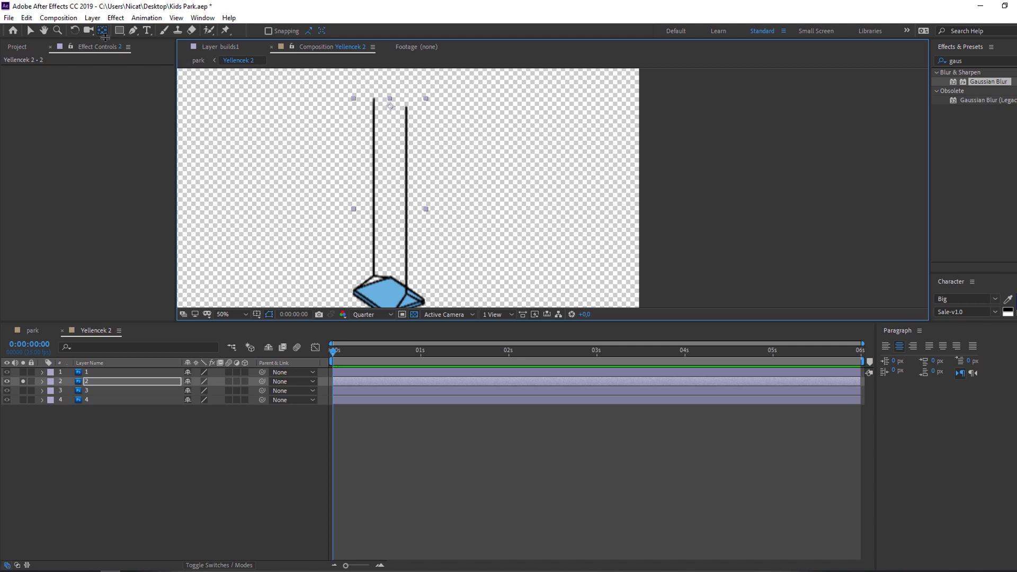
{"action": "left_click", "coordinate": [34, 31]}
{"action": "left_click", "coordinate": [144, 380]}
Solo swing layer 3 as well and move its anchor point to the top of its ropes.
{"action": "left_click", "coordinate": [23, 390]}
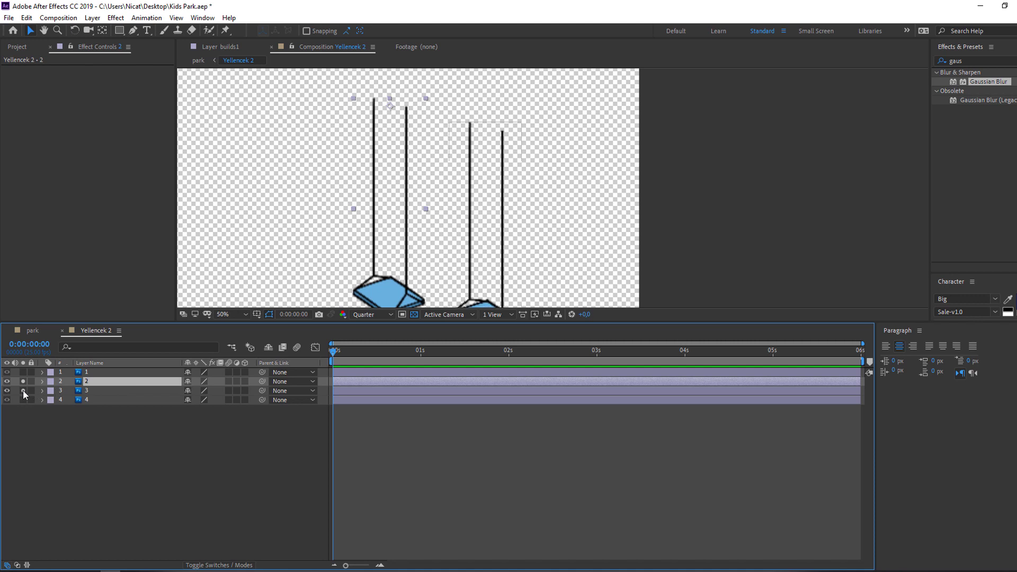
{"action": "left_click", "coordinate": [89, 392]}
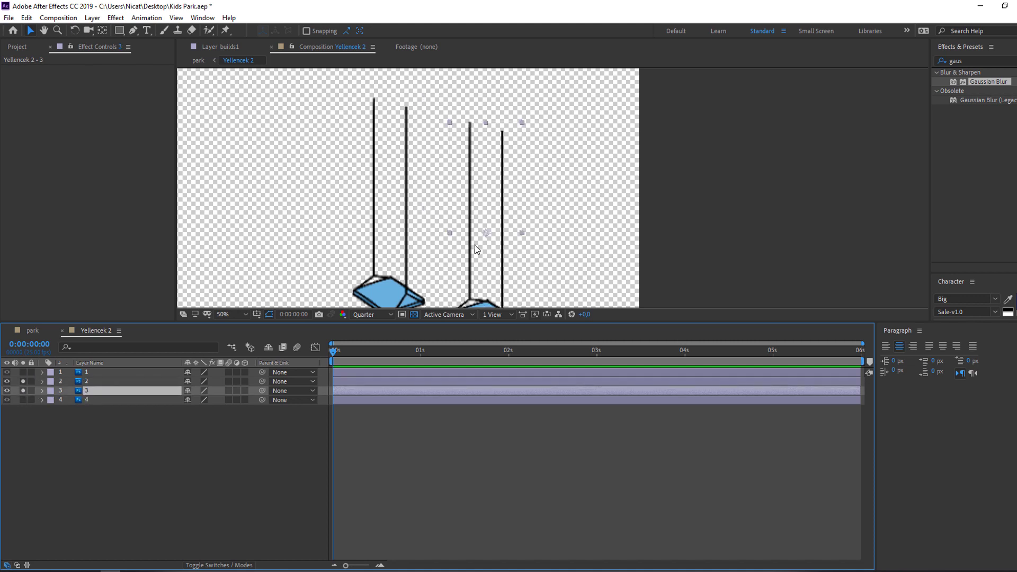
{"action": "left_click_drag", "start_coordinate": [475, 245], "coordinate": [452, 244]}
{"action": "left_click", "coordinate": [102, 30]}
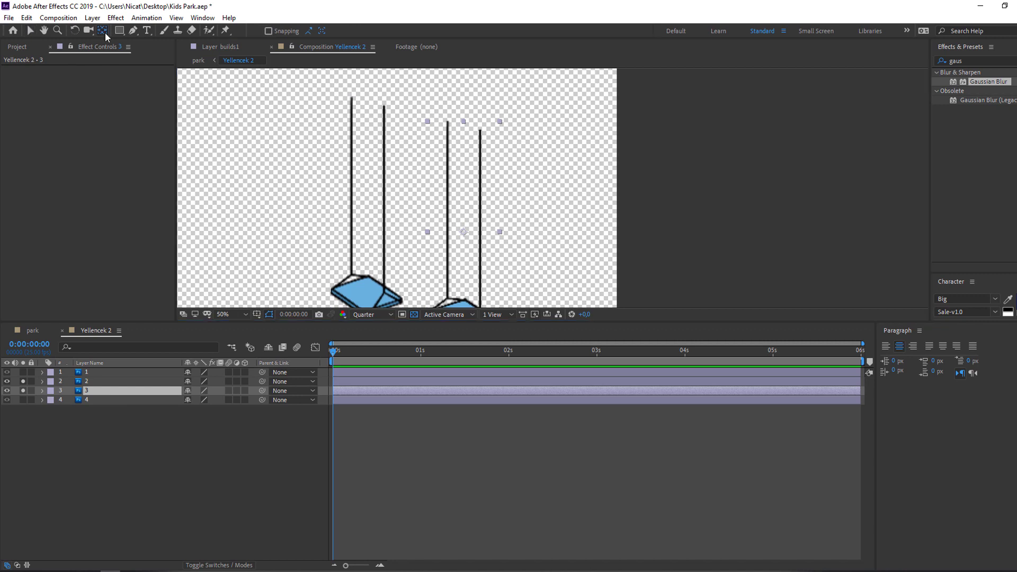
{"action": "scroll", "coordinate": [499, 223], "scroll_direction": "right", "scroll_amount": 1}
{"action": "key", "text": "Return"}
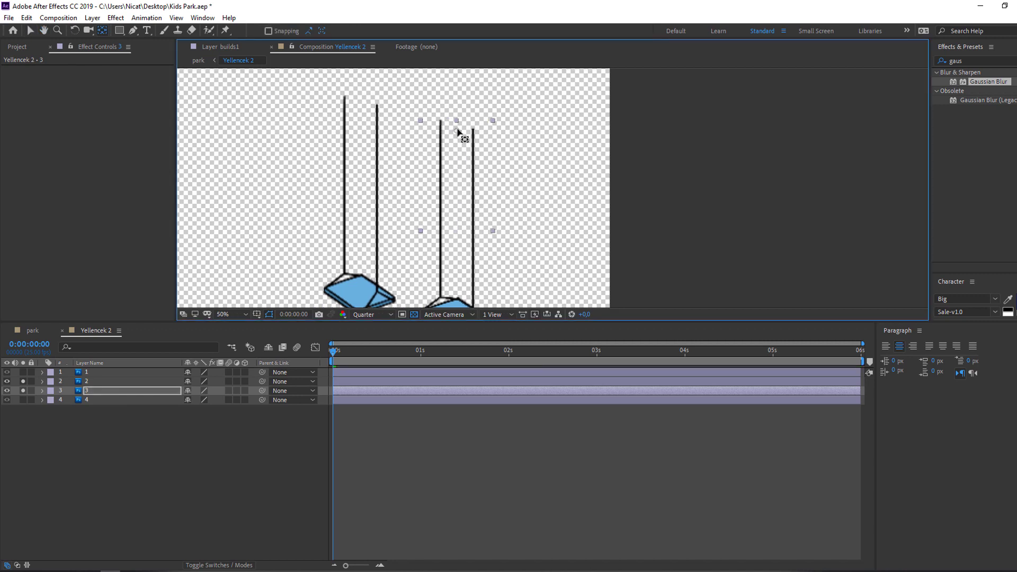
{"action": "left_click", "coordinate": [28, 32]}
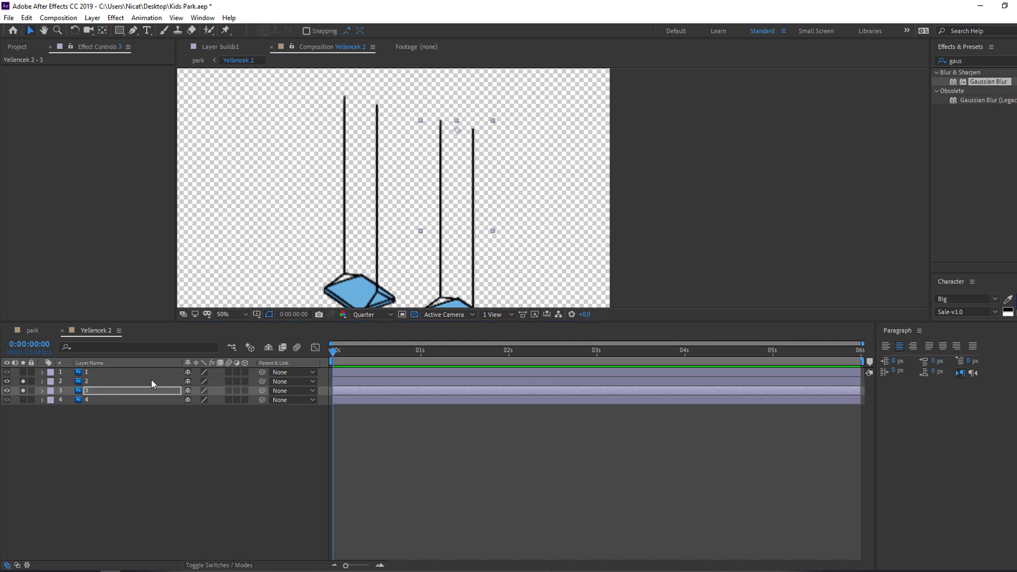
{"action": "left_click", "coordinate": [84, 414]}
Show the Rotation property of swing layers 2 and 3 and set layer 2's rotation to 3°.
{"action": "left_click", "coordinate": [86, 390]}
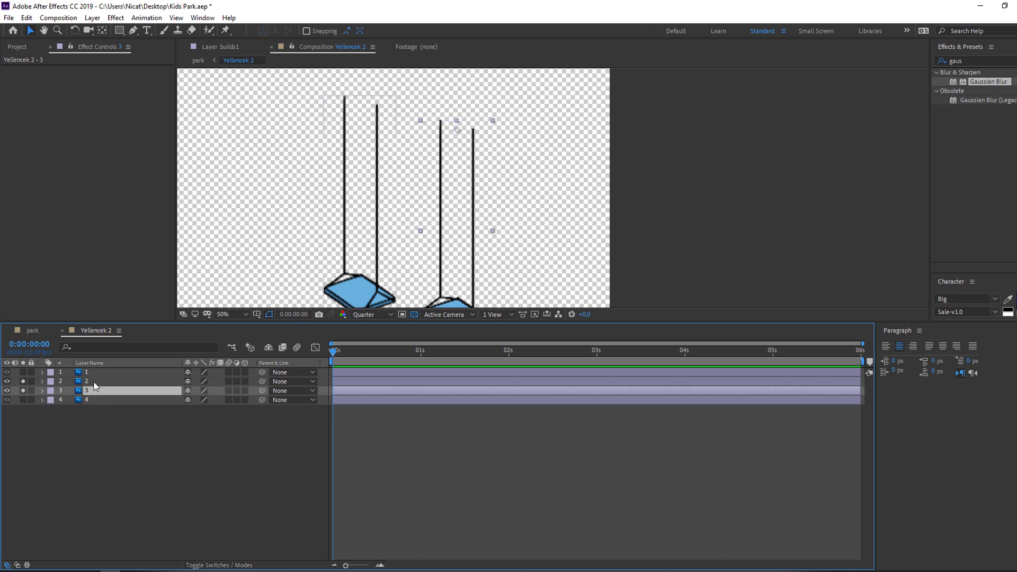
{"action": "left_click", "coordinate": [94, 382], "text": "ctrl"}
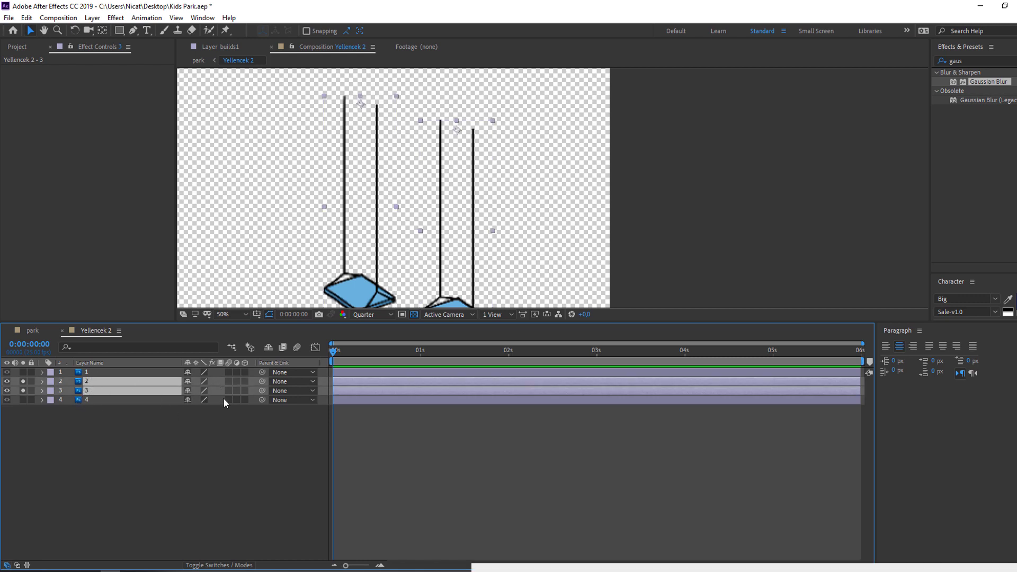
{"action": "key", "text": "r"}
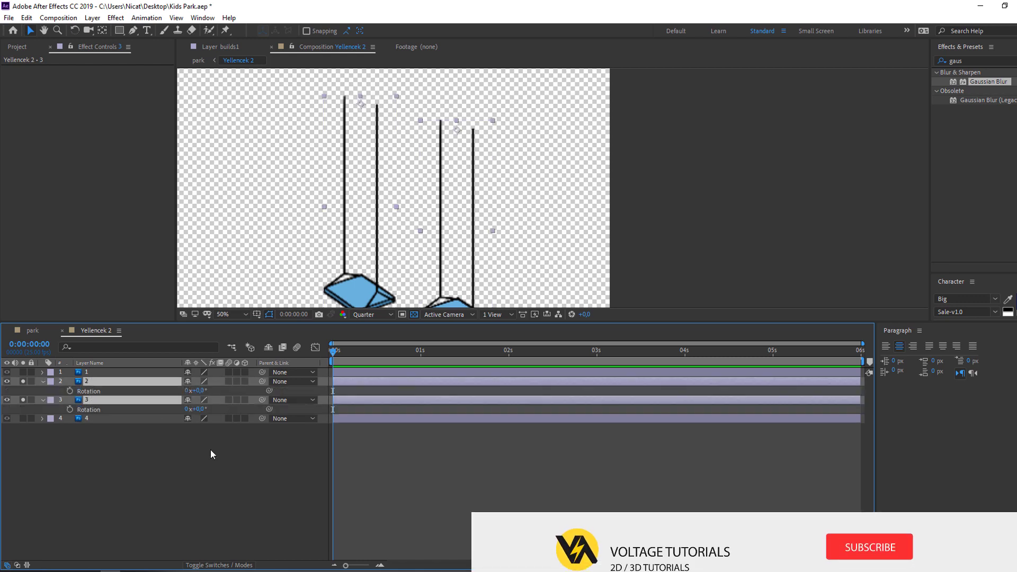
{"action": "left_click", "coordinate": [136, 462]}
{"action": "left_click_drag", "start_coordinate": [199, 391], "coordinate": [205, 390]}
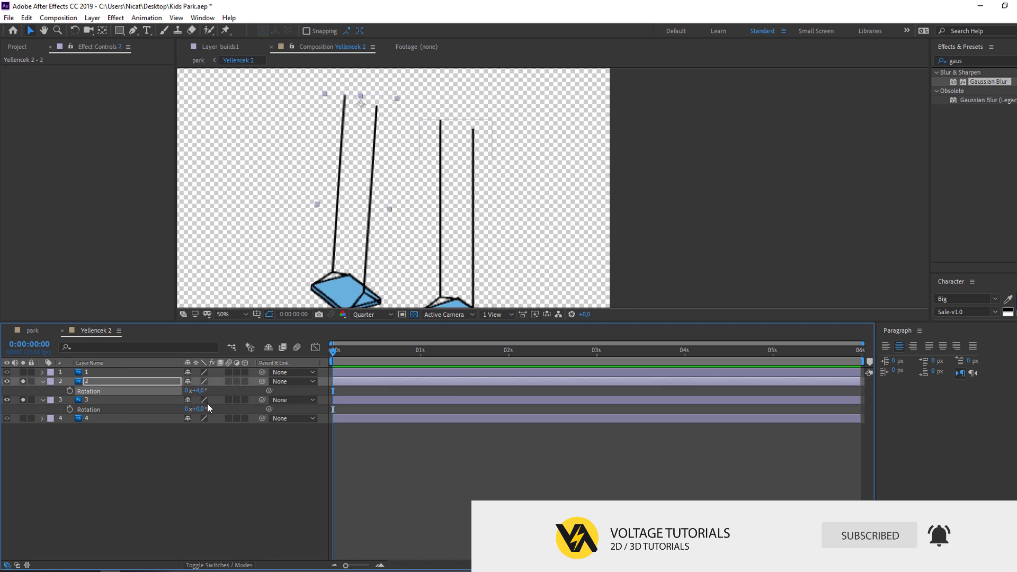
{"action": "left_click", "coordinate": [201, 391]}
{"action": "type", "text": "3"}
{"action": "key", "text": "Return"}
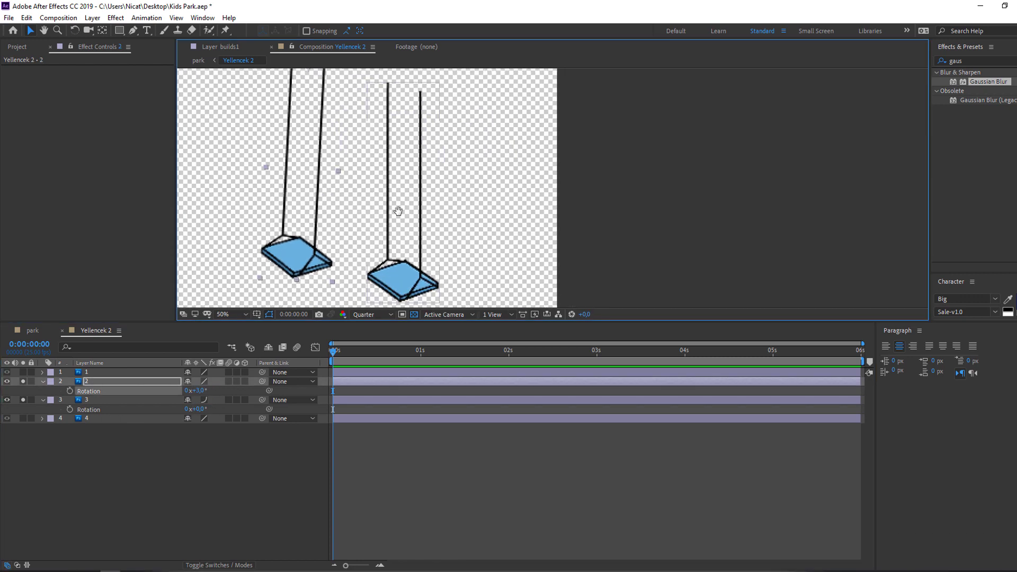
Set swing layer 3's rotation to -3° and add Rotation keyframes to both swing layers at 0 seconds.
{"action": "left_click", "coordinate": [202, 409]}
{"action": "type", "text": "-3"}
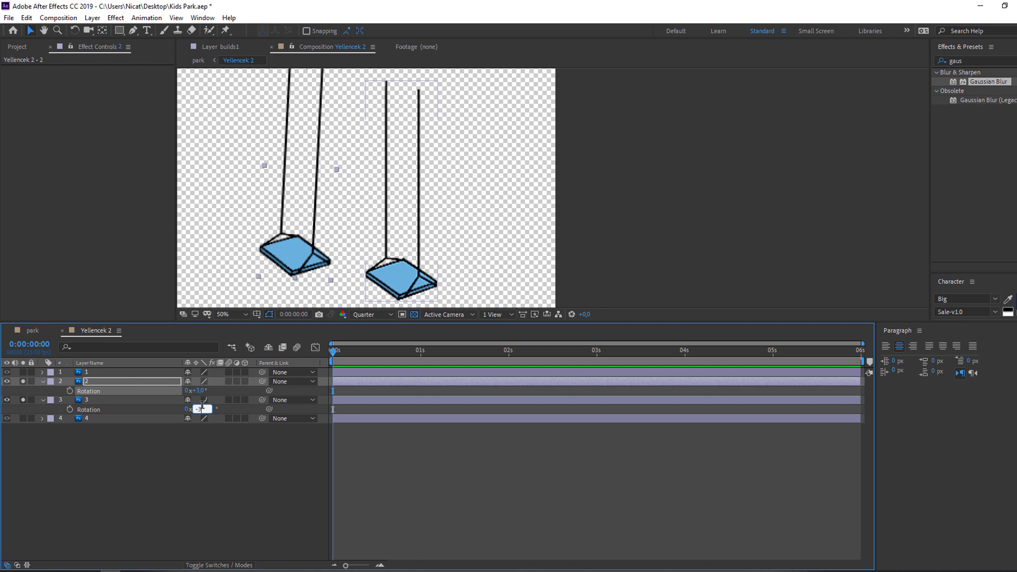
{"action": "key", "text": "Return"}
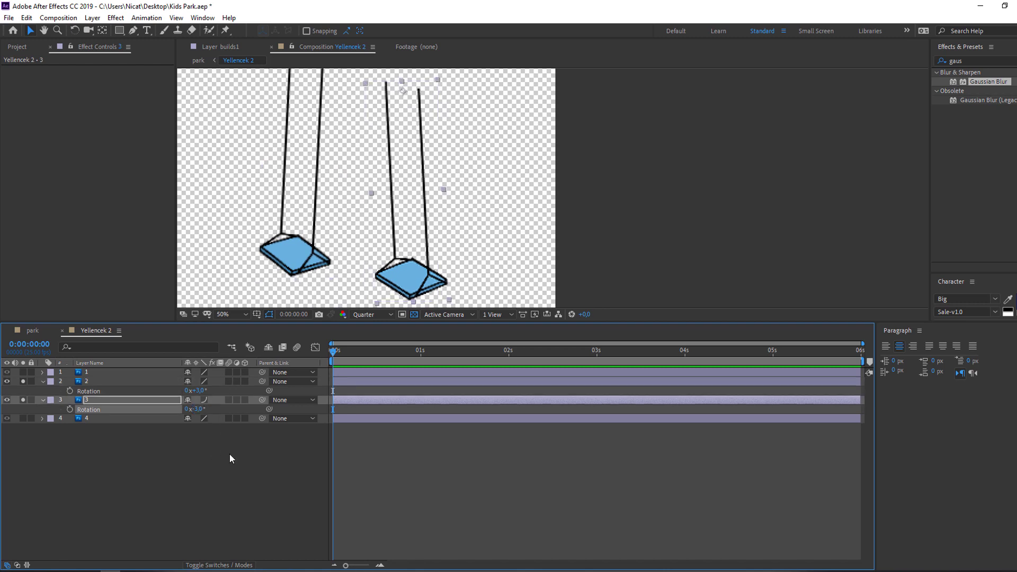
{"action": "left_click", "coordinate": [69, 390]}
{"action": "left_click", "coordinate": [69, 408]}
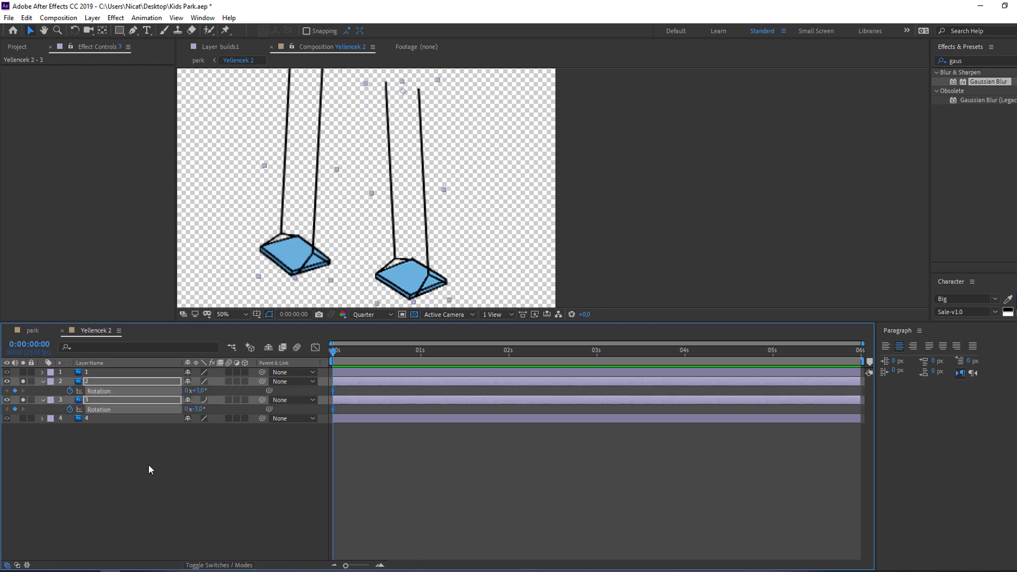
At frame 6, set swing layer 2's rotation to -3° and swing layer 3's rotation to 3°.
{"action": "key", "text": "space"}
{"action": "left_click", "coordinate": [163, 467]}
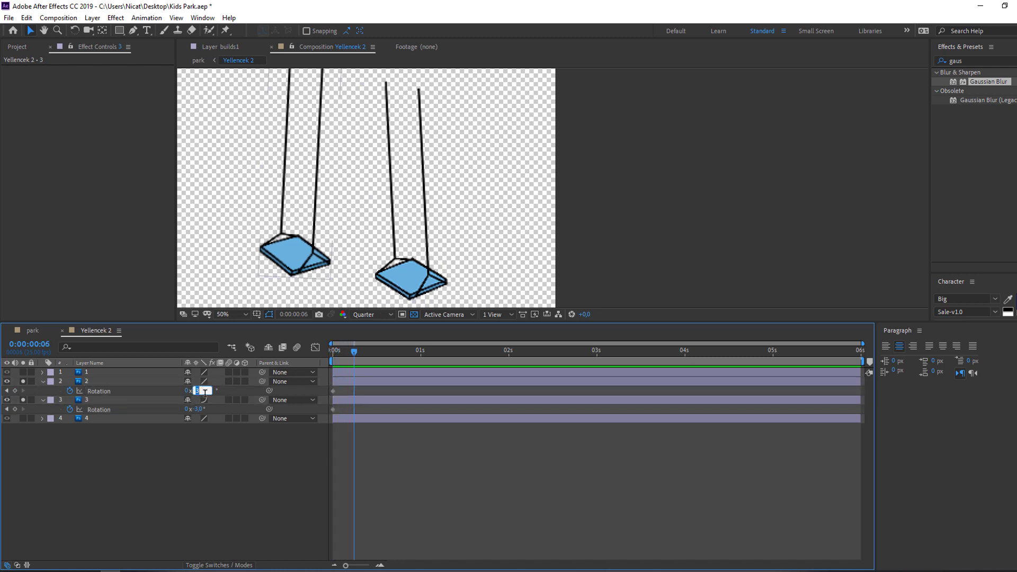
{"action": "type", "text": "3"}
{"action": "key", "text": "Return"}
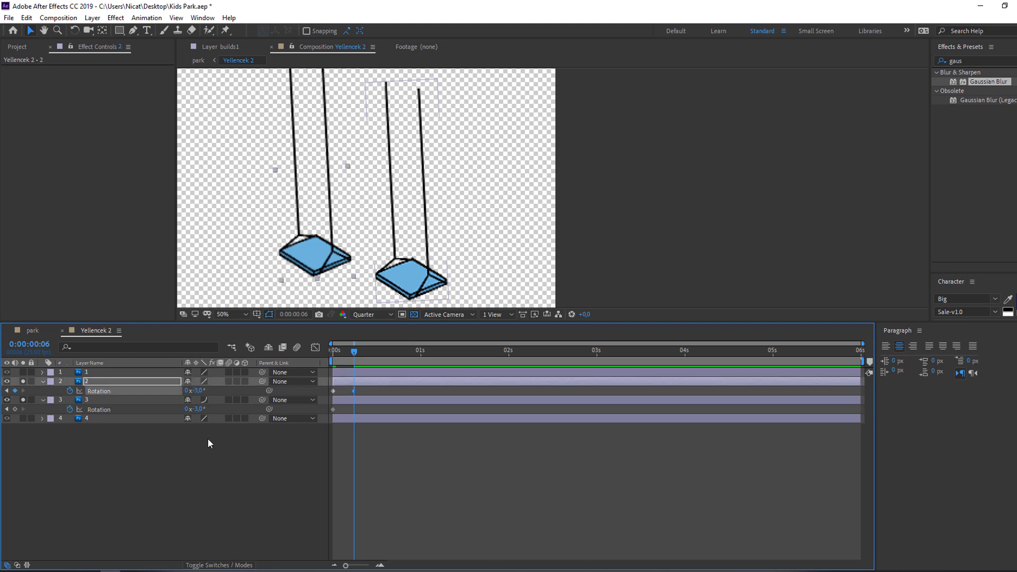
{"action": "left_click", "coordinate": [198, 409]}
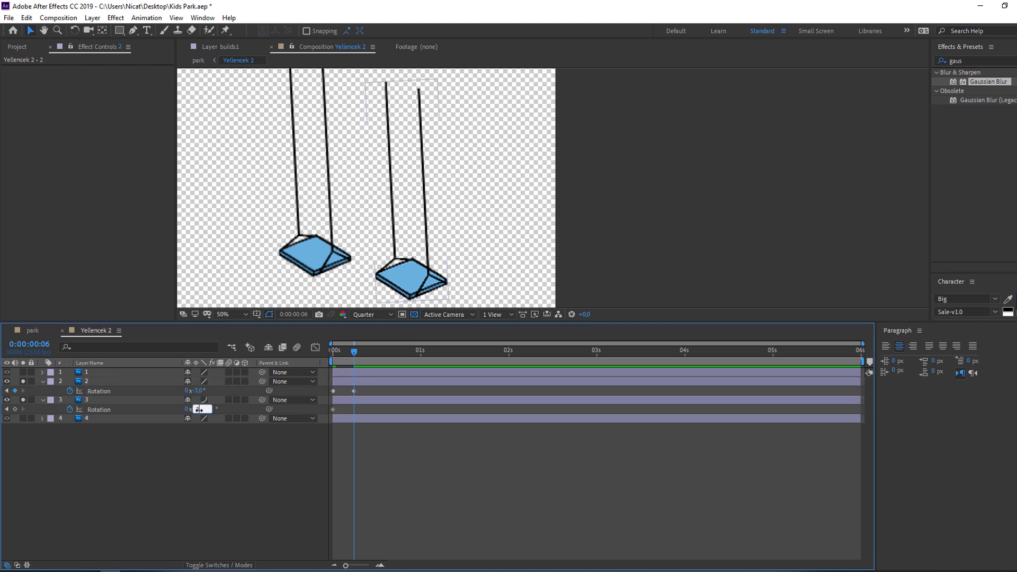
{"action": "type", "text": "3"}
{"action": "key", "text": "Return"}
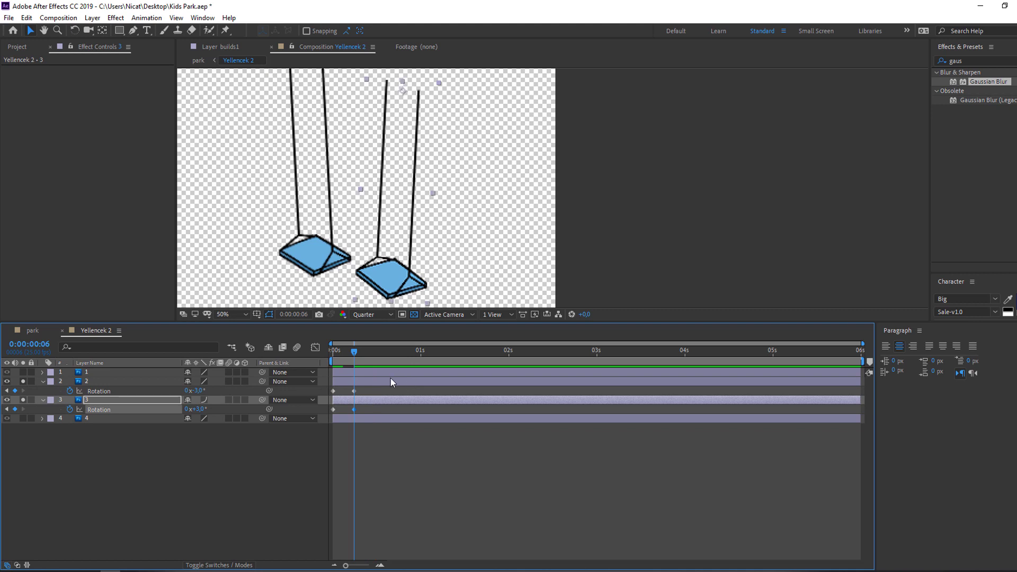
Copy the first Rotation keyframe of swing layers 2 and 3 and paste each one at frame 12.
{"action": "key", "text": "space"}
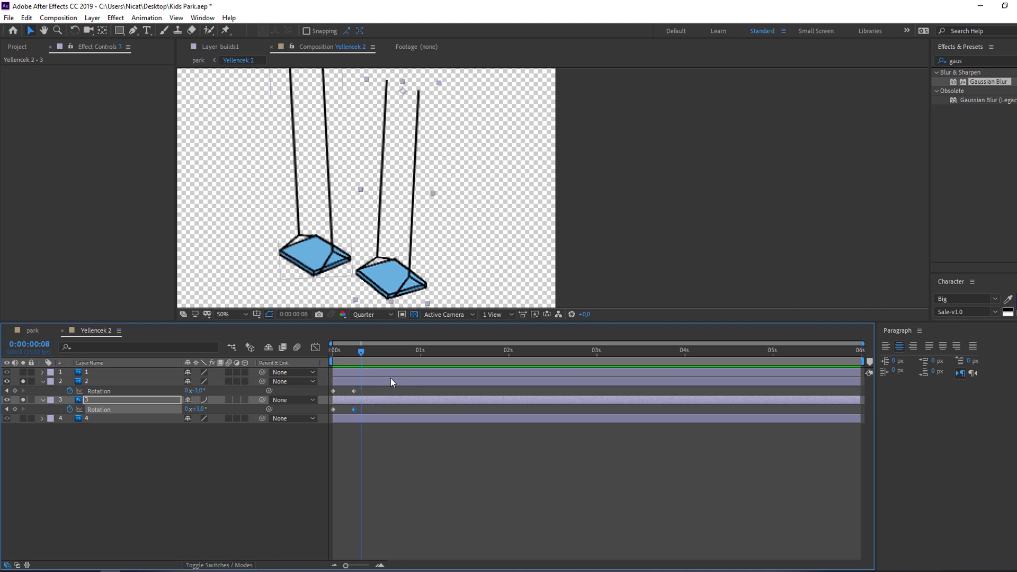
{"action": "left_click", "coordinate": [334, 391]}
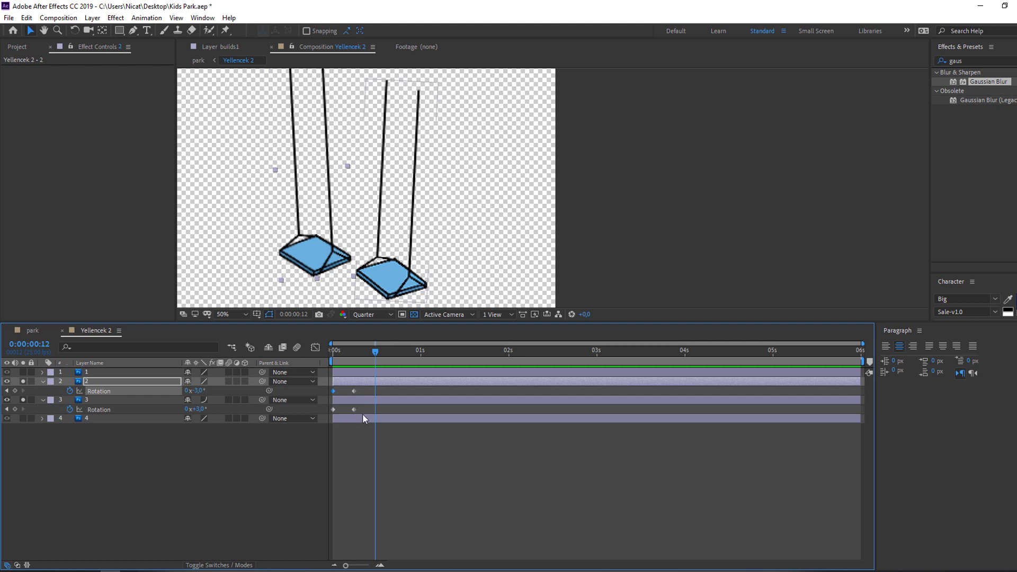
{"action": "key", "text": "ctrl+c"}
{"action": "key", "text": "ctrl+v"}
{"action": "left_click_drag", "start_coordinate": [342, 408], "coordinate": [329, 421]}
{"action": "key", "text": "ctrl+c"}
{"action": "key", "text": "ctrl+v"}
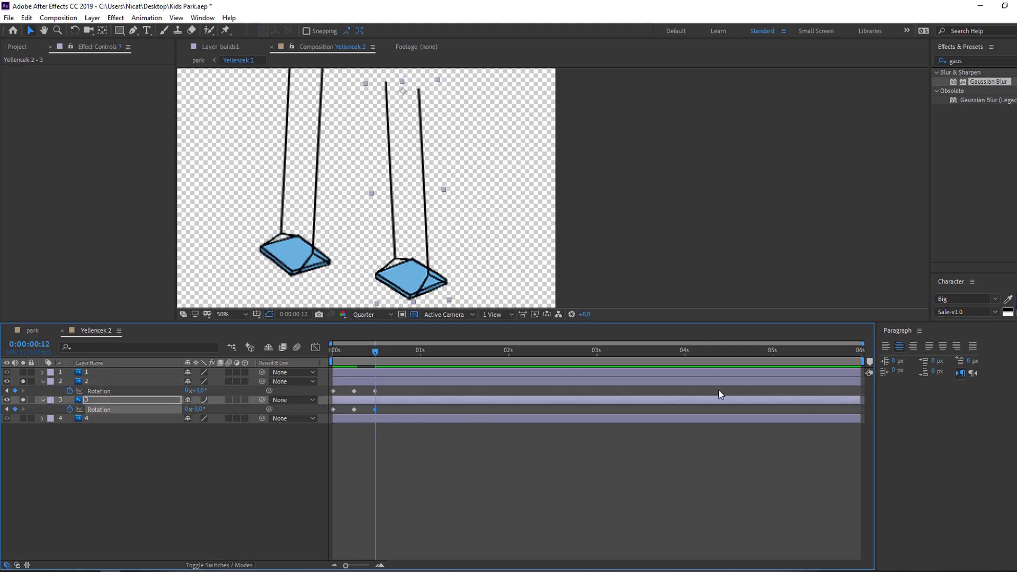
End the work area at frame 12, preview the swing, and apply Easy Ease to all Rotation keyframes of layers 2 and 3.
{"action": "left_click_drag", "start_coordinate": [856, 362], "coordinate": [376, 403]}
{"action": "key", "text": "space"}
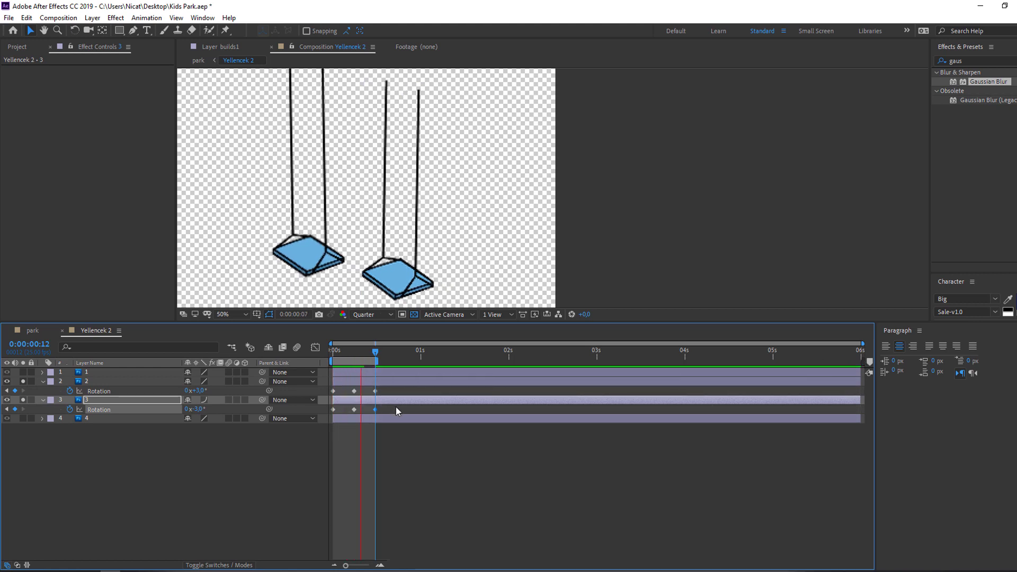
{"action": "left_click_drag", "start_coordinate": [398, 391], "coordinate": [329, 411]}
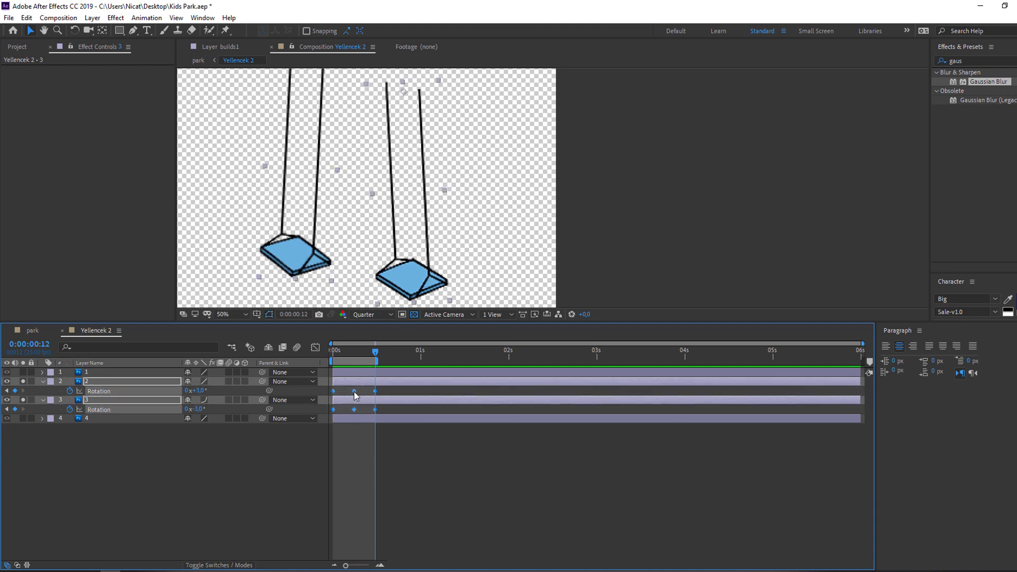
{"action": "right_click", "coordinate": [355, 392]}
{"action": "mouse_move", "coordinate": [414, 526]}
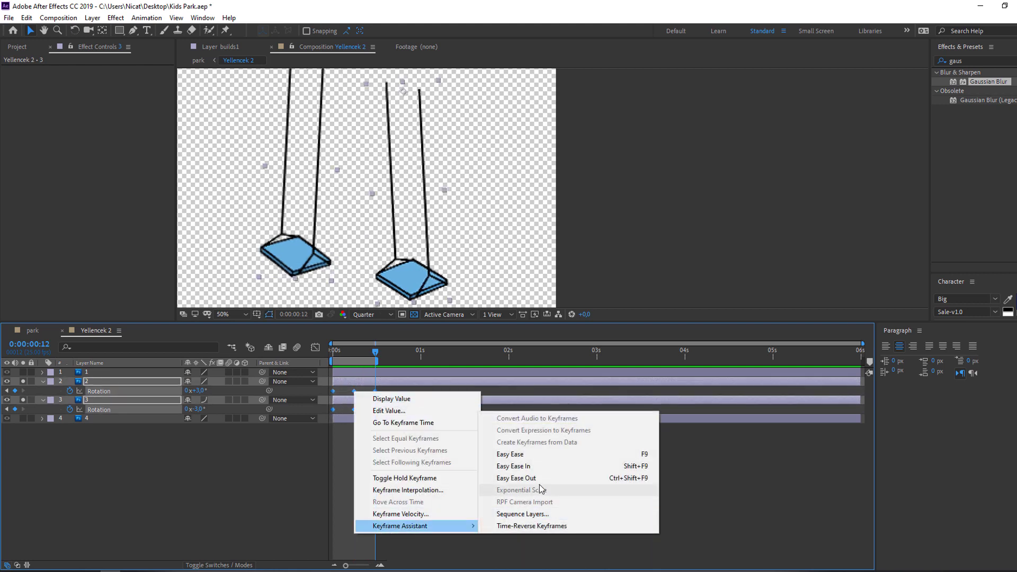
{"action": "left_click", "coordinate": [516, 454]}
Stretch both layers' Rotation keyframes proportionally to end at about 1:04, and extend the work area to preview the slower swing.
{"action": "left_click_drag", "start_coordinate": [400, 391], "coordinate": [316, 411]}
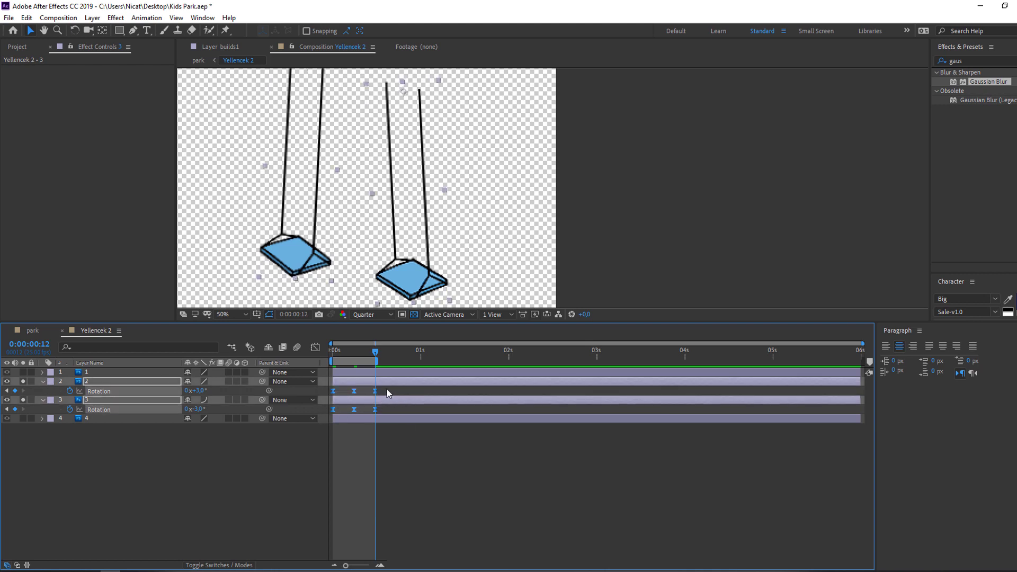
{"action": "left_click_drag", "start_coordinate": [375, 391], "coordinate": [434, 391]}
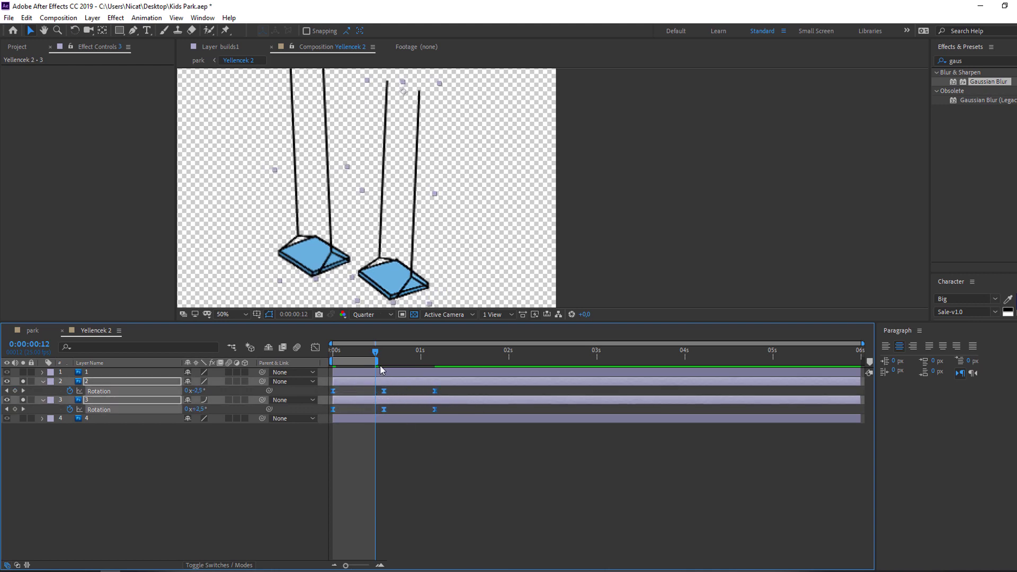
{"action": "left_click_drag", "start_coordinate": [399, 363], "coordinate": [444, 361]}
{"action": "key", "text": "space"}
{"action": "scroll", "coordinate": [316, 237], "scroll_direction": "down", "scroll_amount": 4}
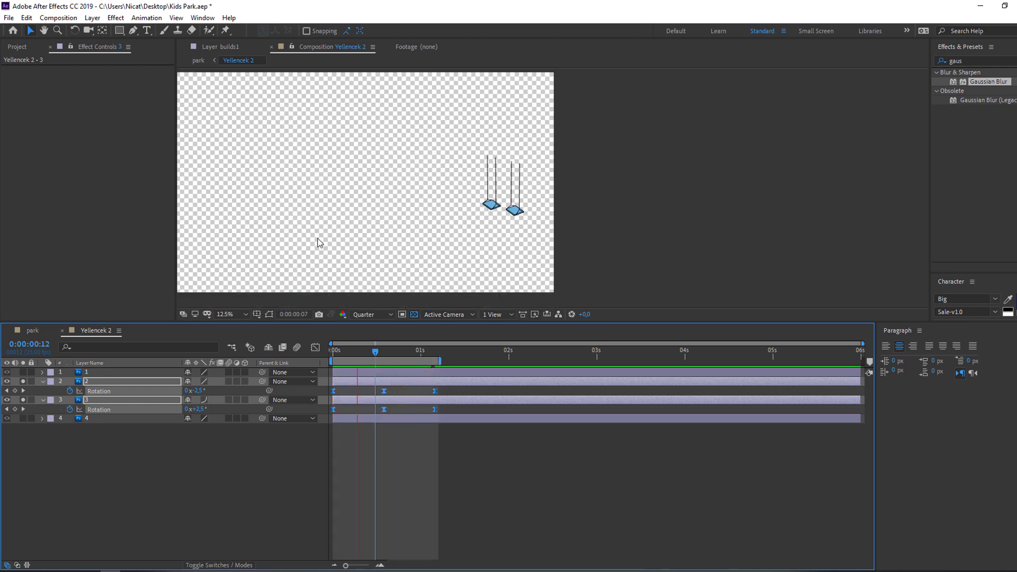
{"action": "scroll", "coordinate": [352, 235], "scroll_direction": "up", "scroll_amount": 2}
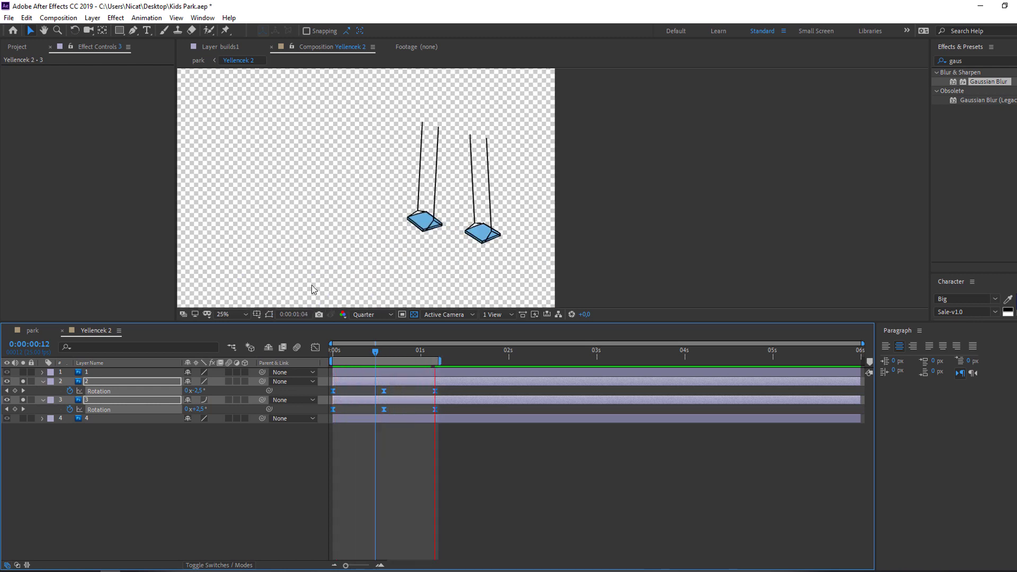
Turn off solo on swing layers 2 and 3 and return to the start of the timeline.
{"action": "left_click", "coordinate": [22, 381]}
{"action": "left_click", "coordinate": [23, 400]}
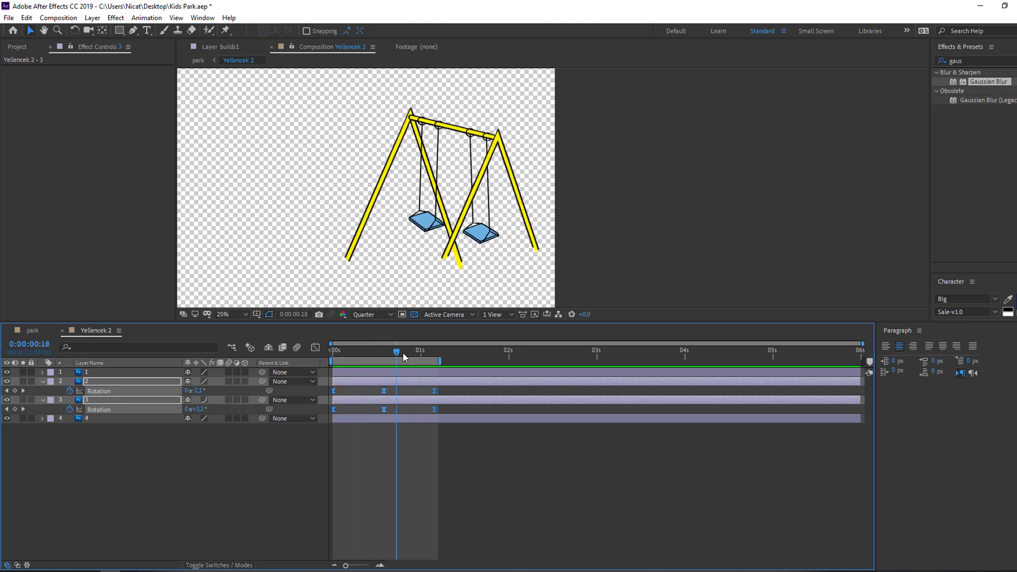
{"action": "left_click", "coordinate": [62, 466]}
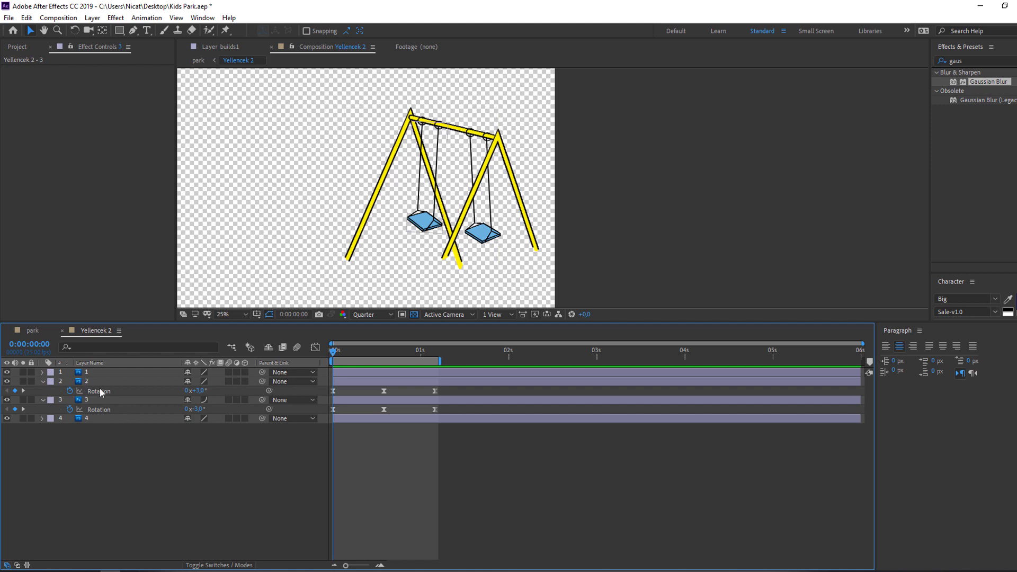
Add the expression loopOutDuration(type = "cycle", duration = 0) to layer 2's Rotation and extend the work area to the composition's end.
{"action": "left_click", "coordinate": [70, 391], "text": "alt"}
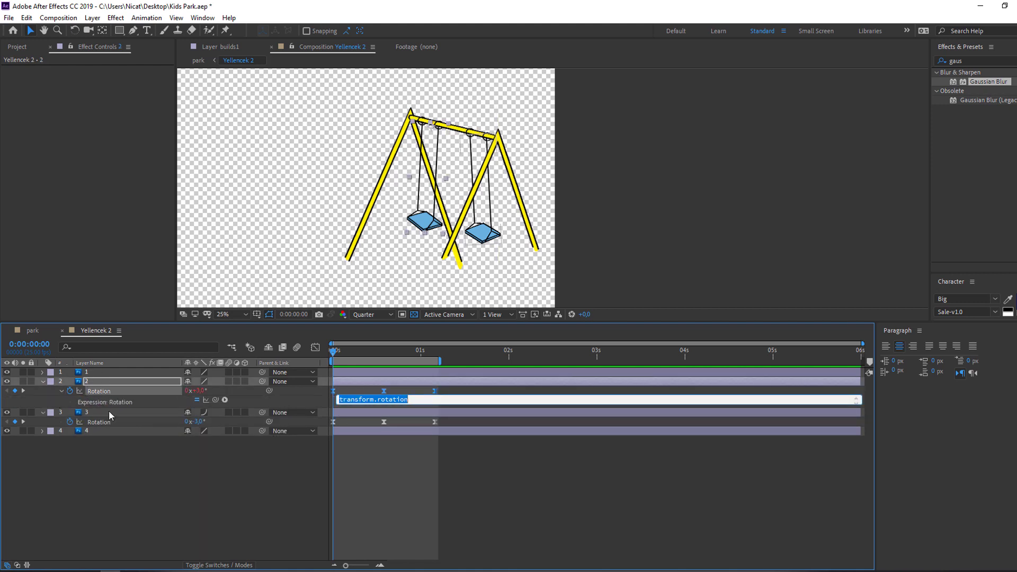
{"action": "left_click", "coordinate": [224, 400]}
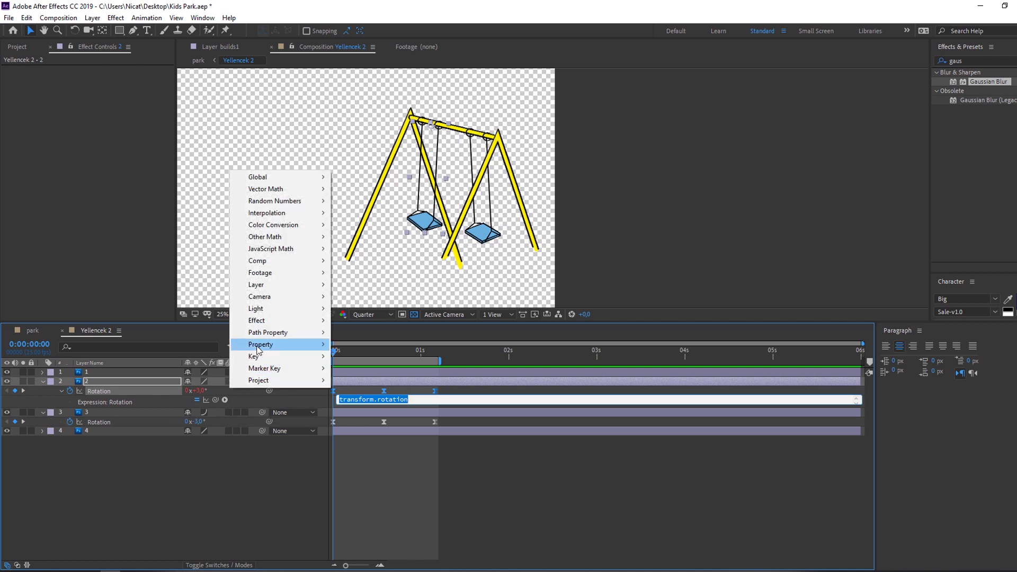
{"action": "mouse_move", "coordinate": [312, 344]}
{"action": "left_click", "coordinate": [387, 237]}
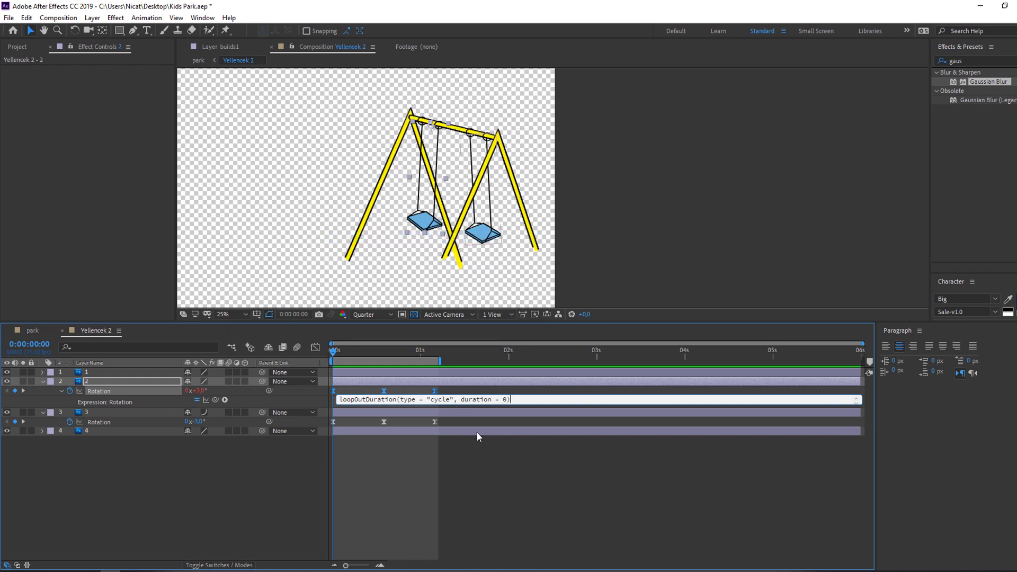
{"action": "left_click", "coordinate": [649, 484]}
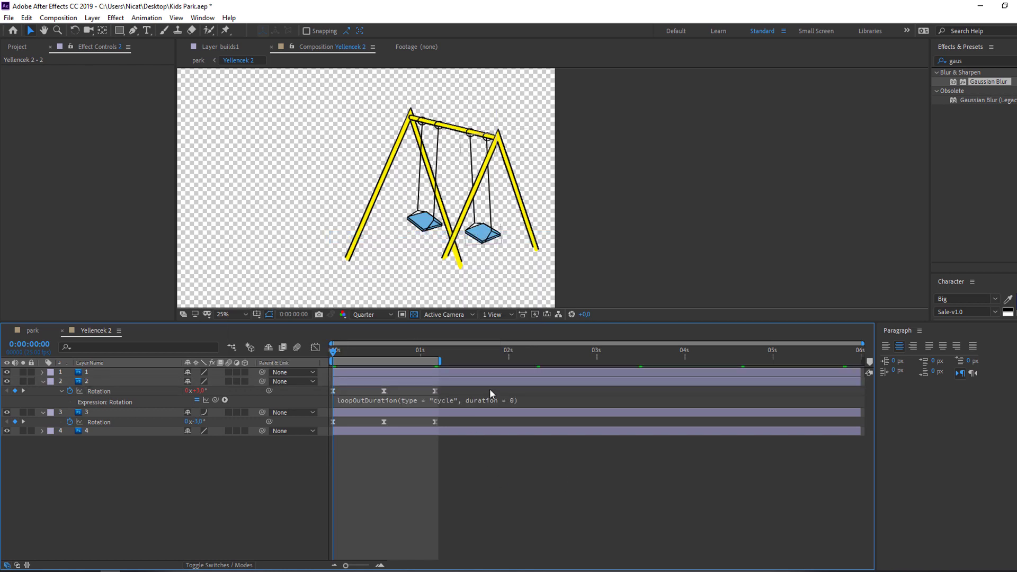
{"action": "left_click_drag", "start_coordinate": [440, 361], "coordinate": [1013, 344]}
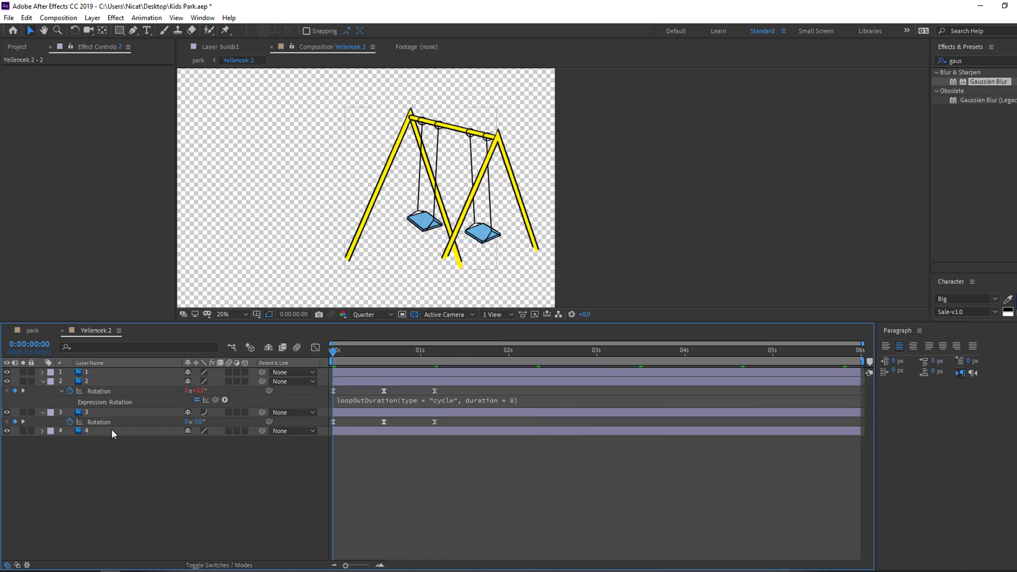
Add the expression loopOutDuration(type = "cycle", duration = 0) to swing layer 3's Rotation.
{"action": "left_click", "coordinate": [71, 422], "text": "alt"}
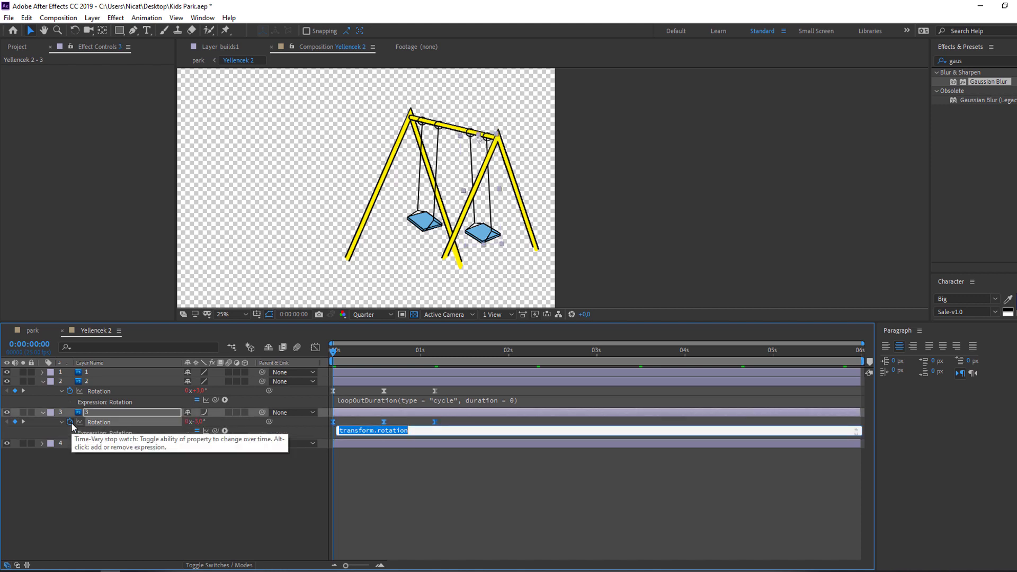
{"action": "left_click", "coordinate": [224, 430]}
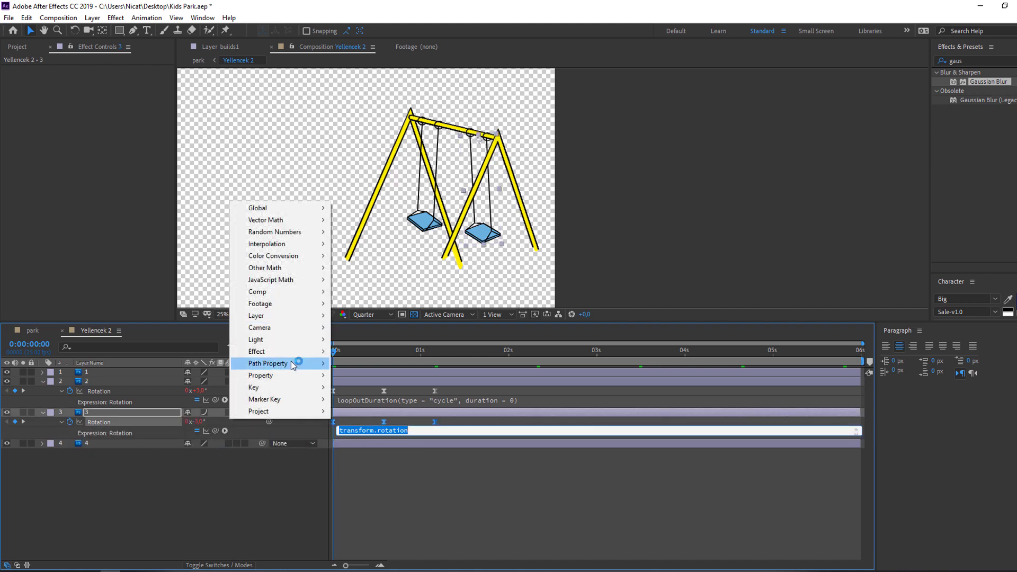
{"action": "mouse_move", "coordinate": [294, 375]}
{"action": "left_click", "coordinate": [408, 267]}
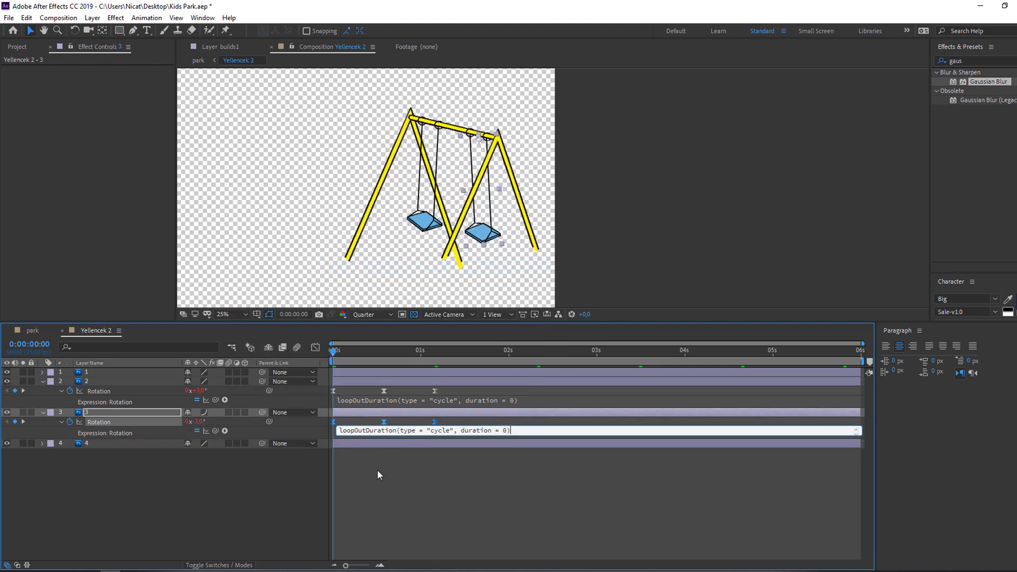
{"action": "left_click", "coordinate": [641, 489]}
Preview the looping swings and close the Yellencek 2 composition to return to park.
{"action": "key", "text": "space"}
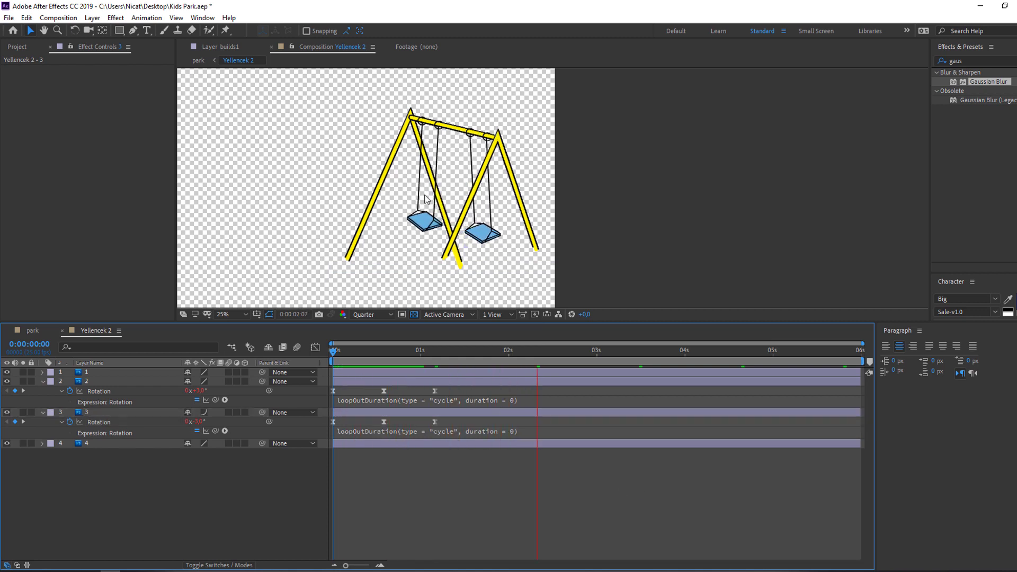
{"action": "scroll", "coordinate": [463, 229], "scroll_direction": "down", "scroll_amount": 1}
{"action": "scroll", "coordinate": [463, 230], "scroll_direction": "up", "scroll_amount": 1}
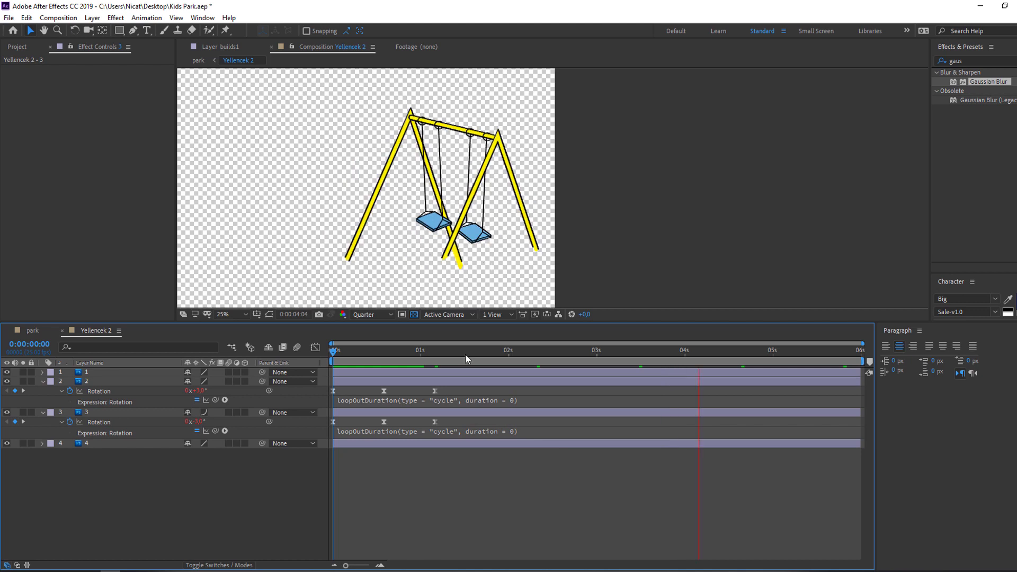
{"action": "key", "text": "space"}
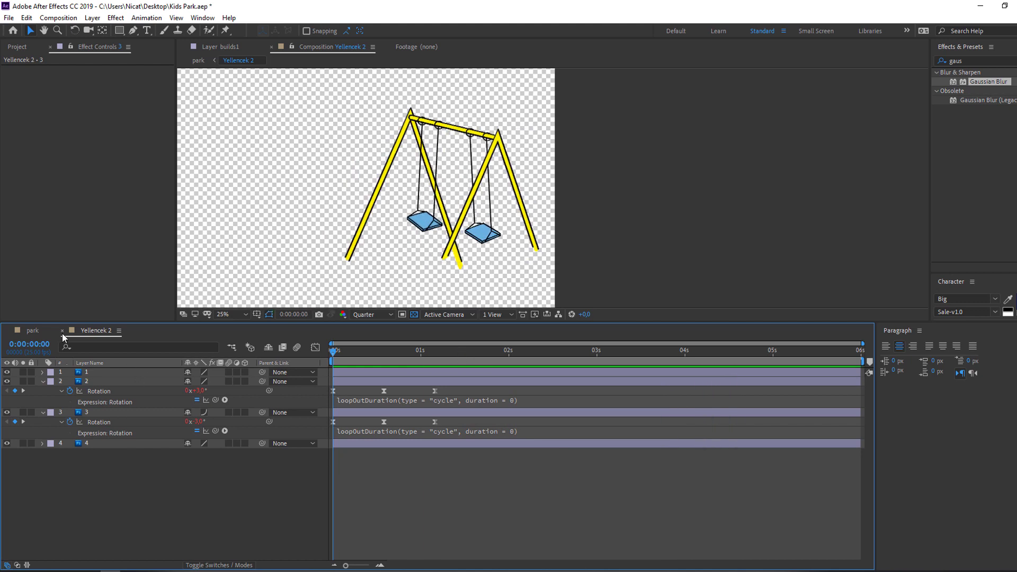
{"action": "left_click", "coordinate": [62, 331]}
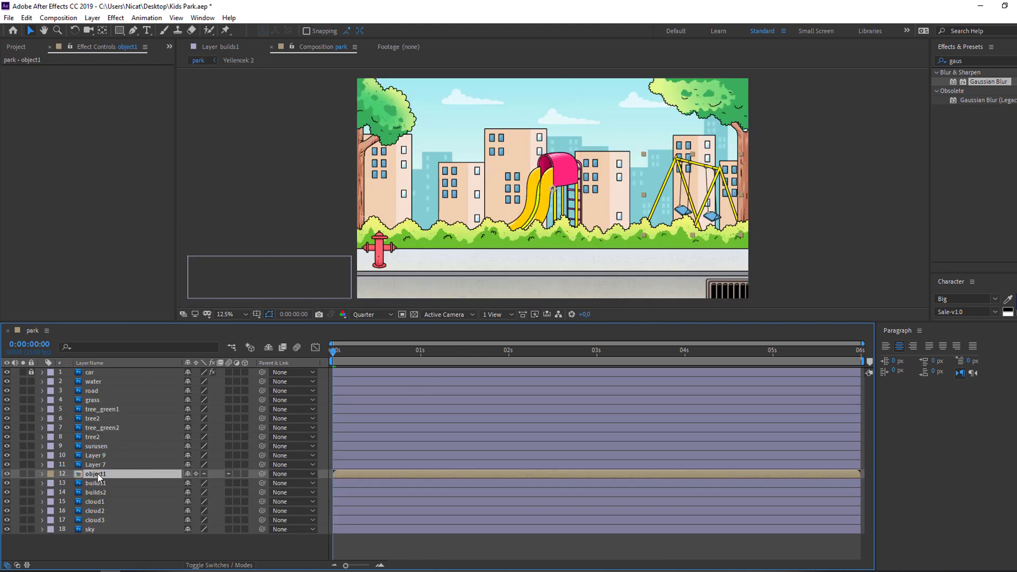
Duplicate the swing set layer object1 in the park composition.
{"action": "left_click", "coordinate": [27, 18]}
{"action": "left_click", "coordinate": [36, 157]}
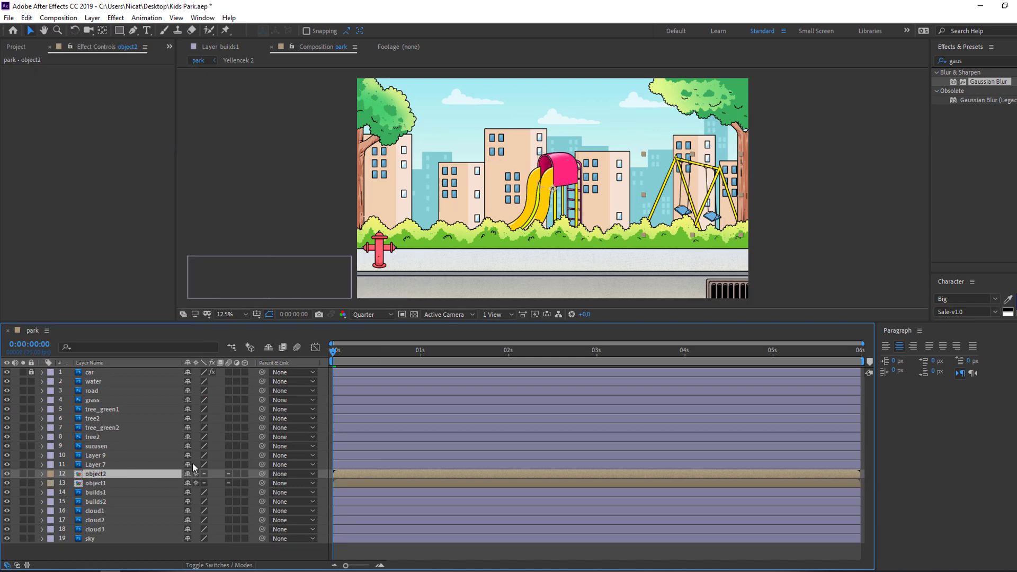
{"action": "key", "text": "Return"}
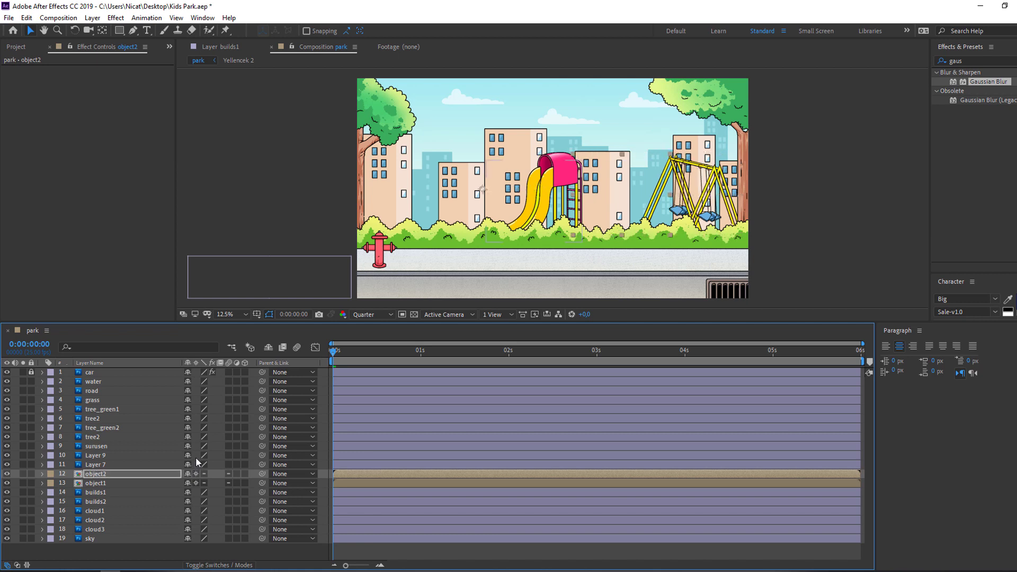
Move the duplicated swing set horizontally to between the left tree and the slide, and check the animation through the timeline.
{"action": "key", "text": "shift+Left"}
{"action": "key", "text": "shift+Left"}
{"action": "key", "text": "shift+Left"}
{"action": "key", "text": "shift+Left"}
{"action": "key", "text": "shift+Left"}
{"action": "key", "text": "shift+Left"}
{"action": "key", "text": "shift+Left"}
{"action": "key", "text": "shift+Left"}
{"action": "key", "text": "shift+Left"}
{"action": "key", "text": "shift+Left"}
{"action": "key", "text": "shift+Left"}
{"action": "key", "text": "shift+Left"}
{"action": "key", "text": "shift+Left"}
{"action": "key", "text": "shift+Left"}
{"action": "key", "text": "shift+Left"}
{"action": "key", "text": "shift+Left"}
{"action": "key", "text": "shift+Left"}
{"action": "key", "text": "shift+Left"}
{"action": "key", "text": "shift+Left"}
{"action": "key", "text": "shift+Left"}
{"action": "key", "text": "shift+Left"}
{"action": "key", "text": "shift+Left"}
{"action": "key", "text": "shift+Left"}
{"action": "key", "text": "shift+Left"}
{"action": "key", "text": "shift+Left"}
{"action": "key", "text": "shift+Left"}
{"action": "key", "text": "shift+Left"}
{"action": "key", "text": "shift+Left"}
{"action": "key", "text": "shift+Left"}
{"action": "key", "text": "shift+Left"}
{"action": "key", "text": "shift+Left"}
{"action": "key", "text": "shift+Left"}
{"action": "key", "text": "shift+Left"}
{"action": "key", "text": "shift+Left"}
{"action": "key", "text": "shift+Left"}
{"action": "key", "text": "shift+Left"}
{"action": "key", "text": "Left"}
{"action": "key", "text": "Left"}
{"action": "key", "text": "Left"}
{"action": "key", "text": "Left"}
{"action": "key", "text": "Left"}
{"action": "key", "text": "Left"}
{"action": "key", "text": "Left"}
{"action": "key", "text": "Left"}
{"action": "key", "text": "Left"}
{"action": "key", "text": "Left"}
{"action": "key", "text": "Left"}
{"action": "key", "text": "Left"}
{"action": "key", "text": "Left"}
{"action": "key", "text": "Left"}
{"action": "key", "text": "Left"}
{"action": "key", "text": "Left"}
{"action": "key", "text": "Left"}
{"action": "key", "text": "Left"}
{"action": "key", "text": "Left"}
{"action": "key", "text": "Left"}
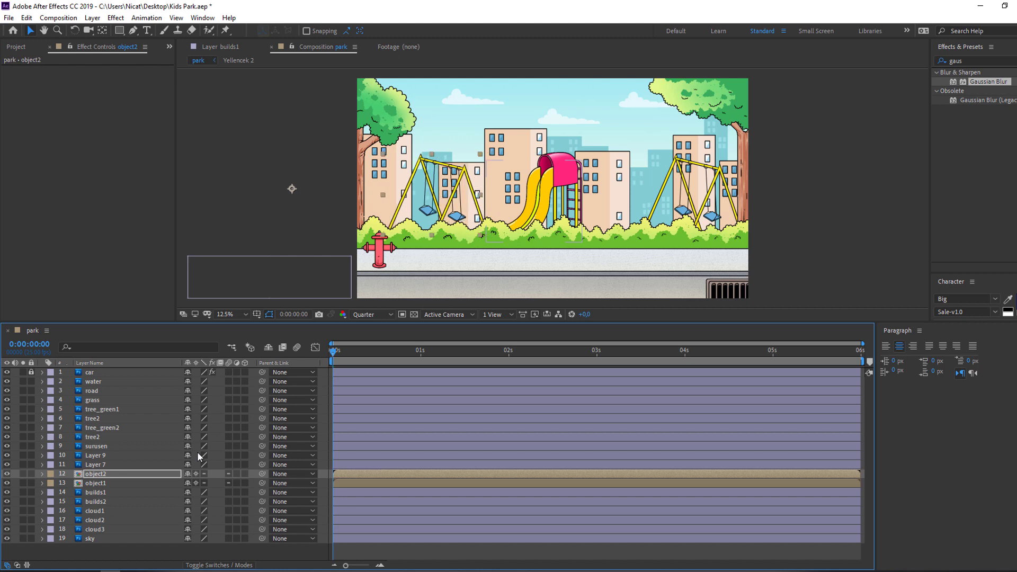
{"action": "left_click_drag", "start_coordinate": [353, 352], "coordinate": [565, 350]}
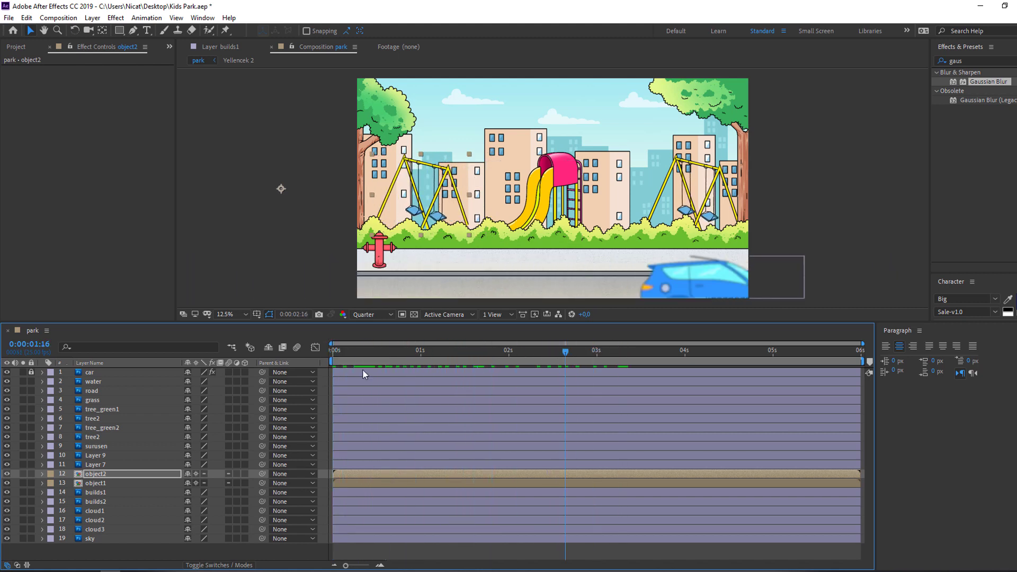
{"action": "key", "text": "Home"}
Flip the object2 swing set layer horizontally in the park composition.
{"action": "left_click", "coordinate": [92, 474]}
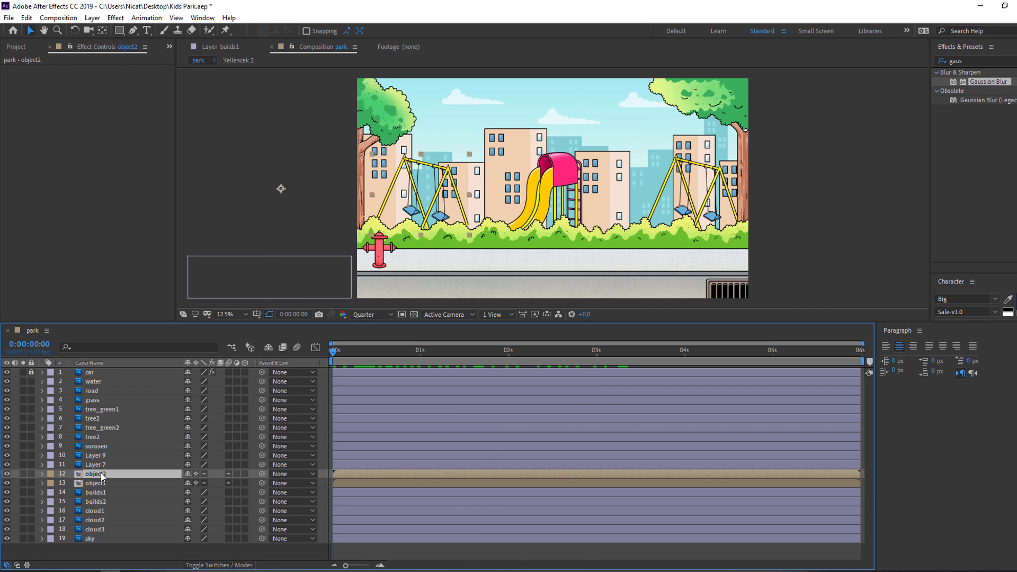
{"action": "right_click", "coordinate": [96, 476]}
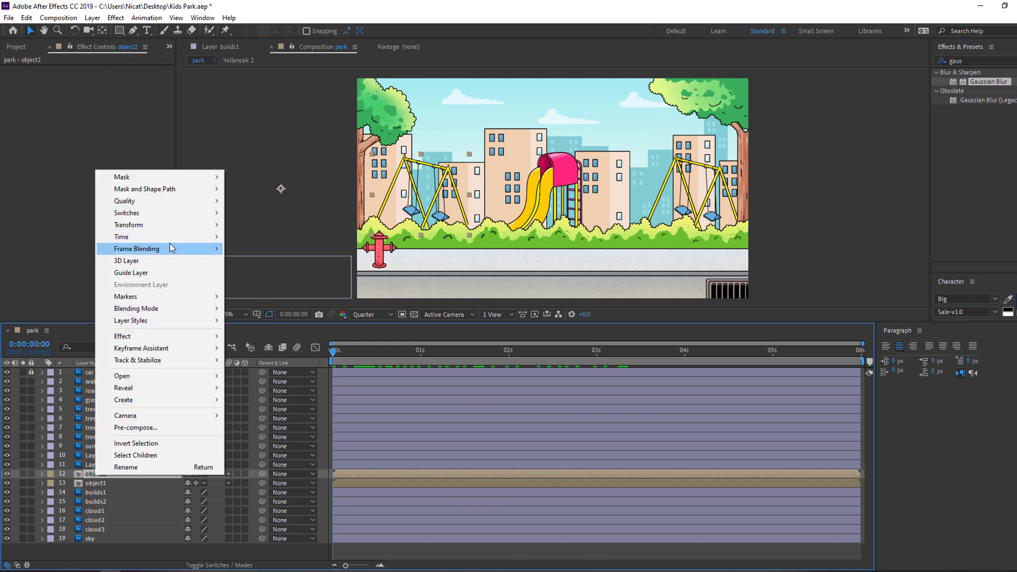
{"action": "mouse_move", "coordinate": [179, 227]}
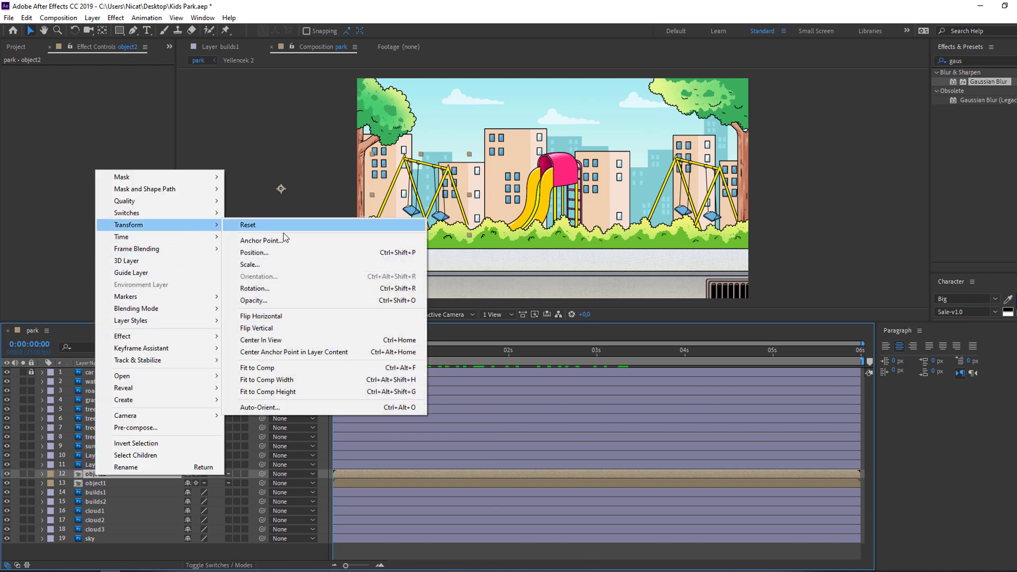
{"action": "left_click", "coordinate": [259, 317]}
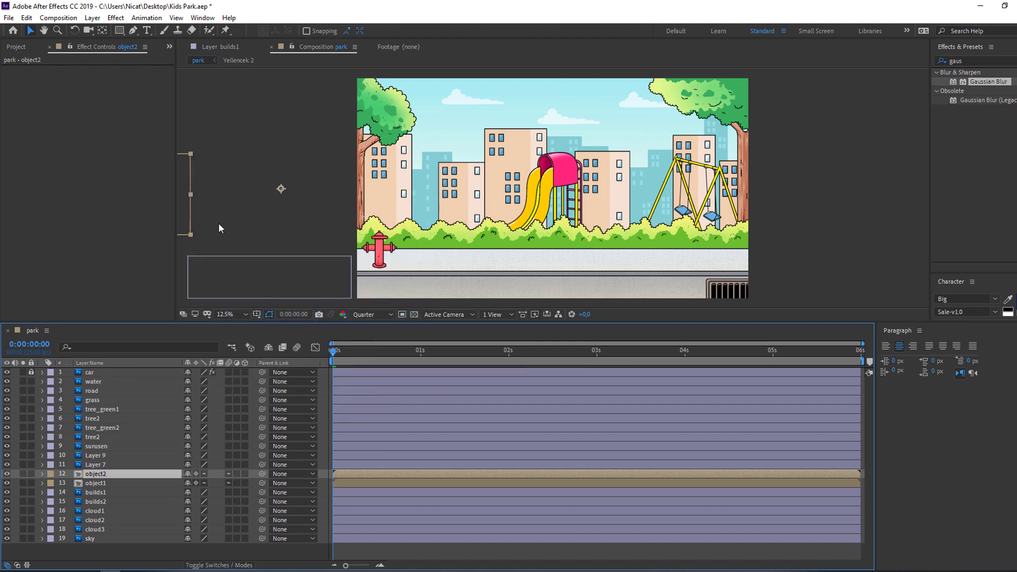
Move the flipped object2 swing set back between the left tree and the slide, and preview the animation.
{"action": "left_click_drag", "start_coordinate": [185, 216], "coordinate": [462, 219]}
{"action": "left_click", "coordinate": [374, 364]}
{"action": "key", "text": "space"}
{"action": "key", "text": "comma"}
{"action": "scroll", "coordinate": [425, 295], "scroll_direction": "up", "scroll_amount": 1}
{"action": "key", "text": "space"}
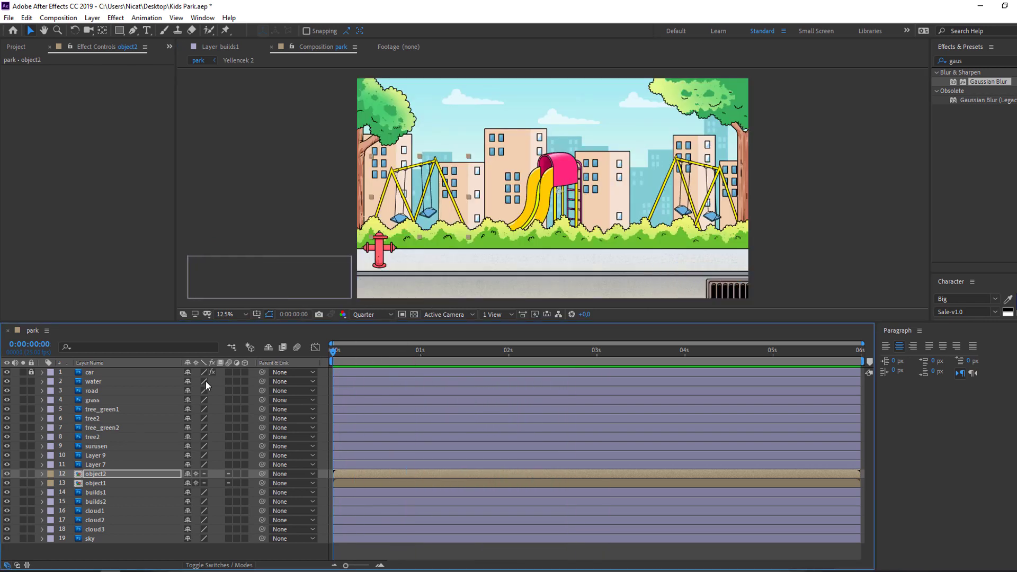
Add Position keyframes to the cloud1, cloud2 and cloud3 layers at 0:00:00:00.
{"action": "left_click", "coordinate": [97, 529]}
{"action": "left_click", "coordinate": [103, 512], "text": "shift"}
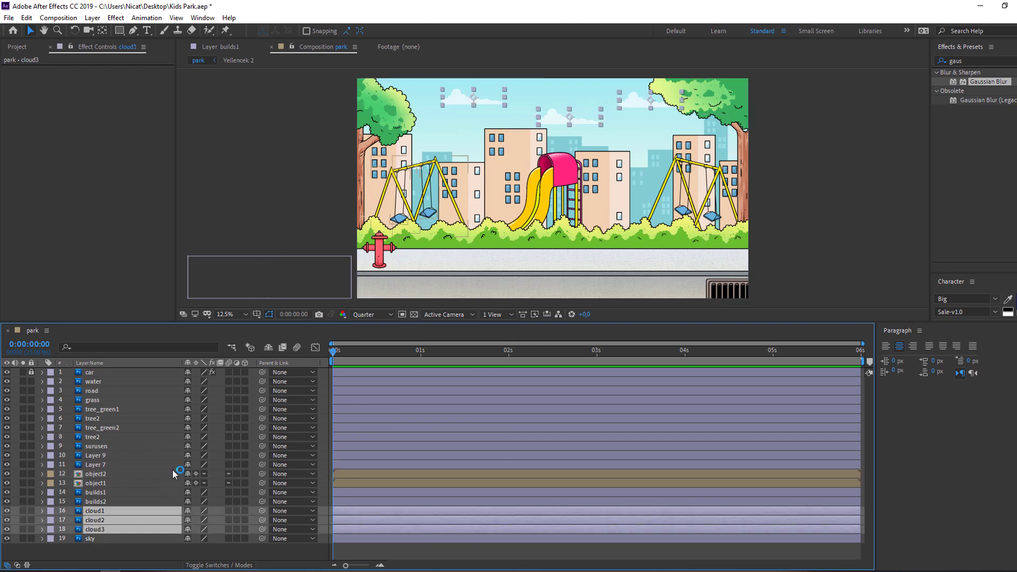
{"action": "key", "text": "p"}
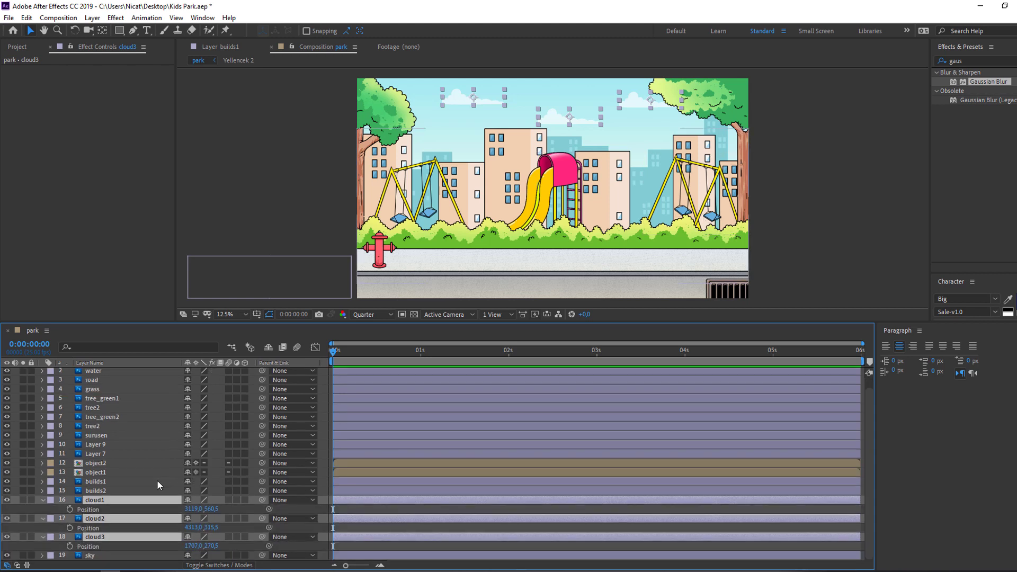
{"action": "left_click", "coordinate": [69, 509]}
At 0:00:05:24, shift cloud1 slightly right, set cloud2's X position to 4676 and cloud3's to 1340, and preview the drifting clouds.
{"action": "left_click", "coordinate": [414, 350]}
{"action": "key", "text": "End"}
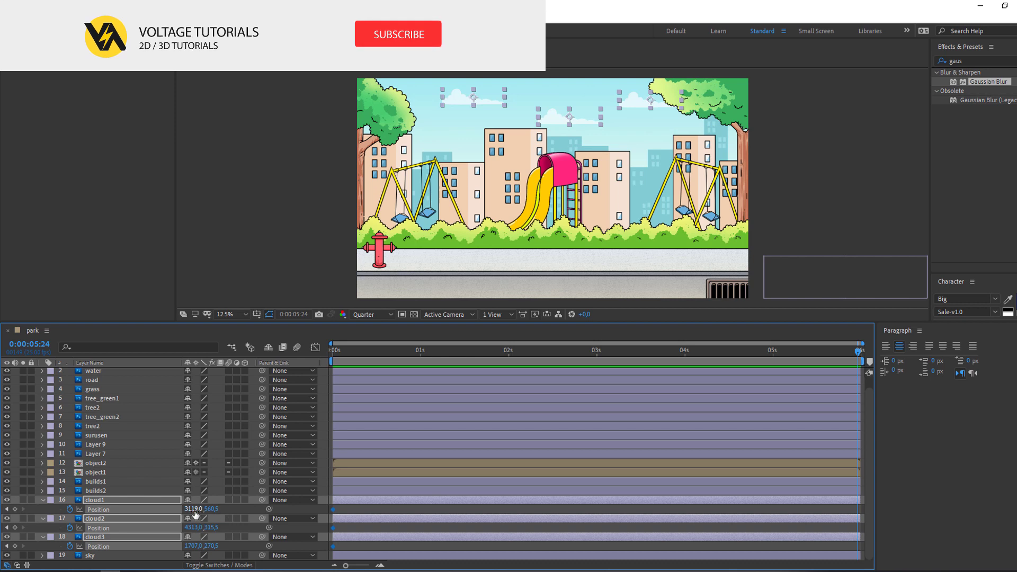
{"action": "left_click_drag", "start_coordinate": [194, 510], "coordinate": [281, 514]}
{"action": "left_click_drag", "start_coordinate": [195, 528], "coordinate": [403, 524]}
{"action": "left_click_drag", "start_coordinate": [197, 546], "coordinate": [328, 507]}
{"action": "left_click", "coordinate": [360, 506]}
{"action": "key", "text": "space"}
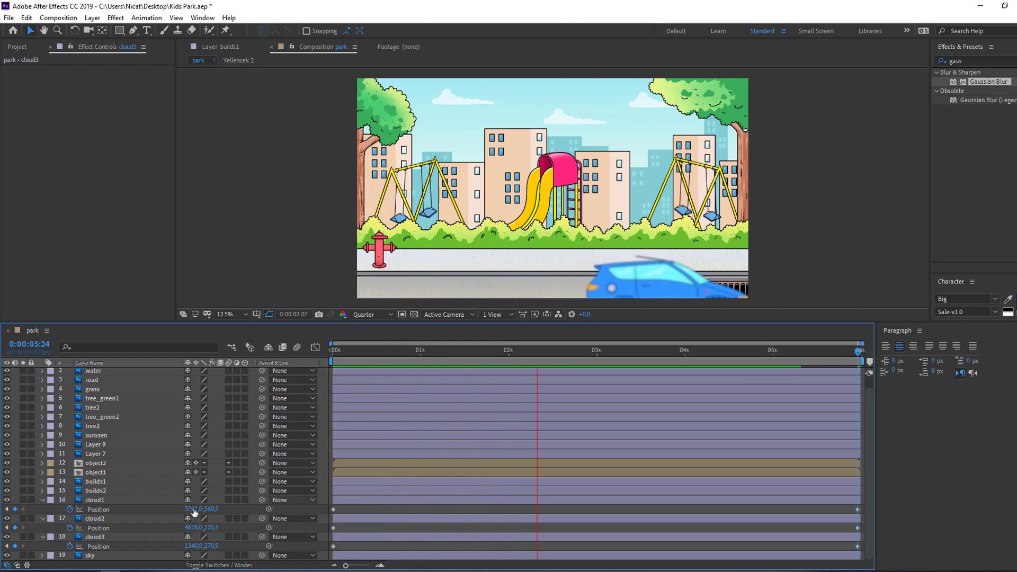
{"action": "key", "text": "space"}
Collapse the cloud layers' properties and lock cloud1, cloud2 and cloud3.
{"action": "left_click", "coordinate": [43, 521]}
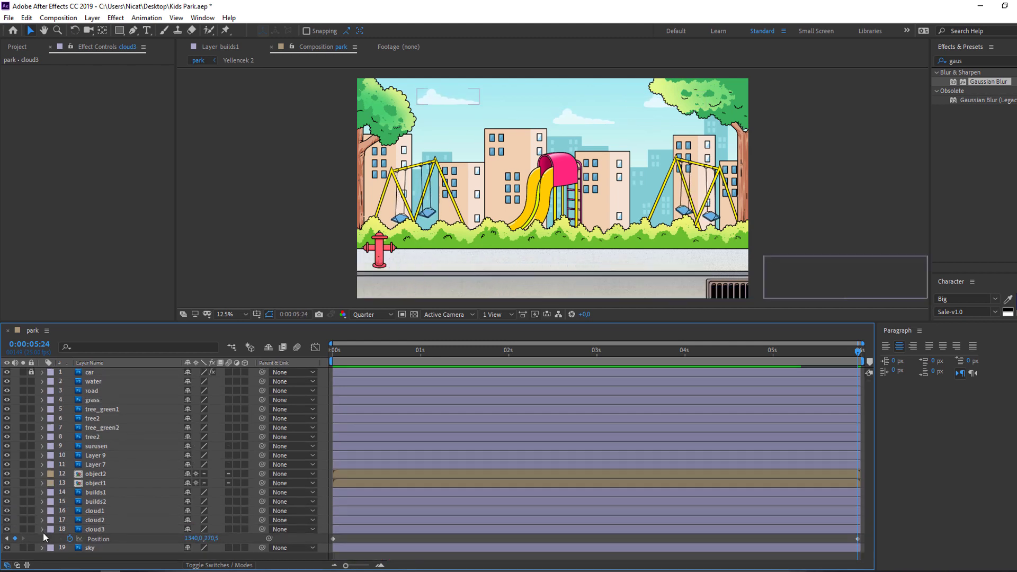
{"action": "left_click", "coordinate": [43, 532]}
{"action": "left_click", "coordinate": [91, 526]}
{"action": "left_click", "coordinate": [91, 522], "text": "shift"}
{"action": "left_click", "coordinate": [115, 511], "text": "shift"}
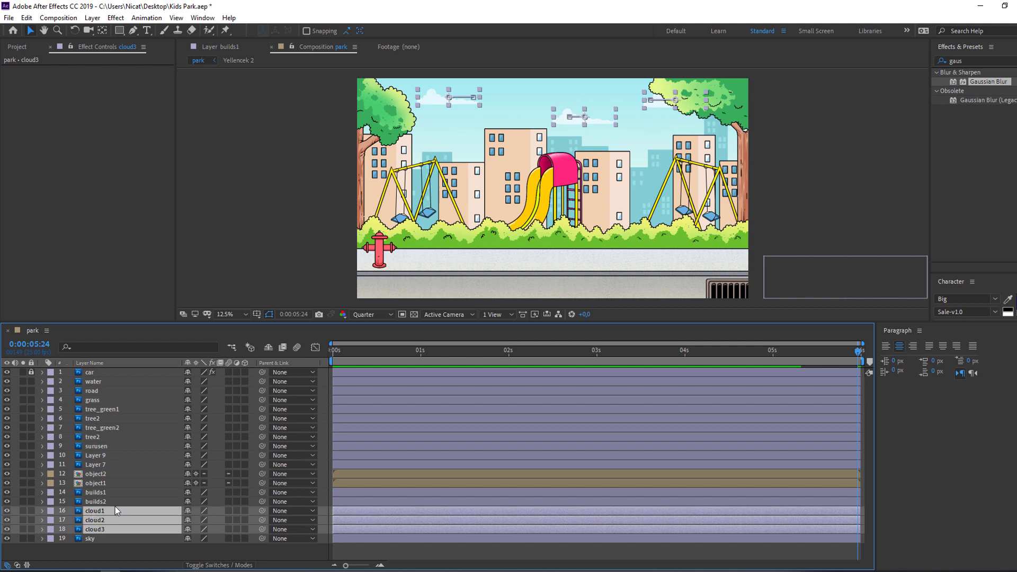
{"action": "left_click", "coordinate": [31, 510]}
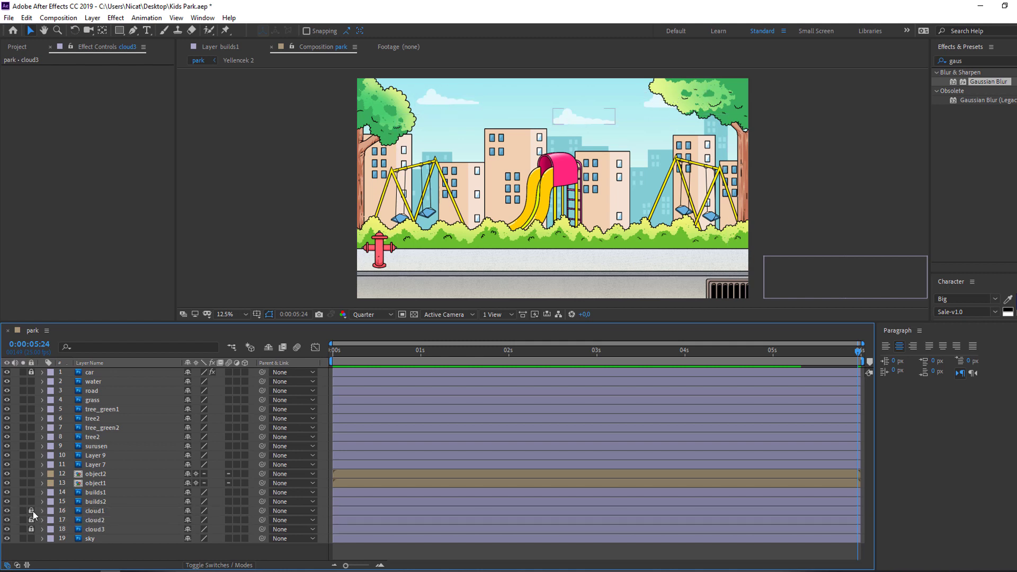
Lock the two swing set layers, object1 and object2.
{"action": "left_click", "coordinate": [94, 483]}
{"action": "left_click", "coordinate": [97, 475], "text": "shift"}
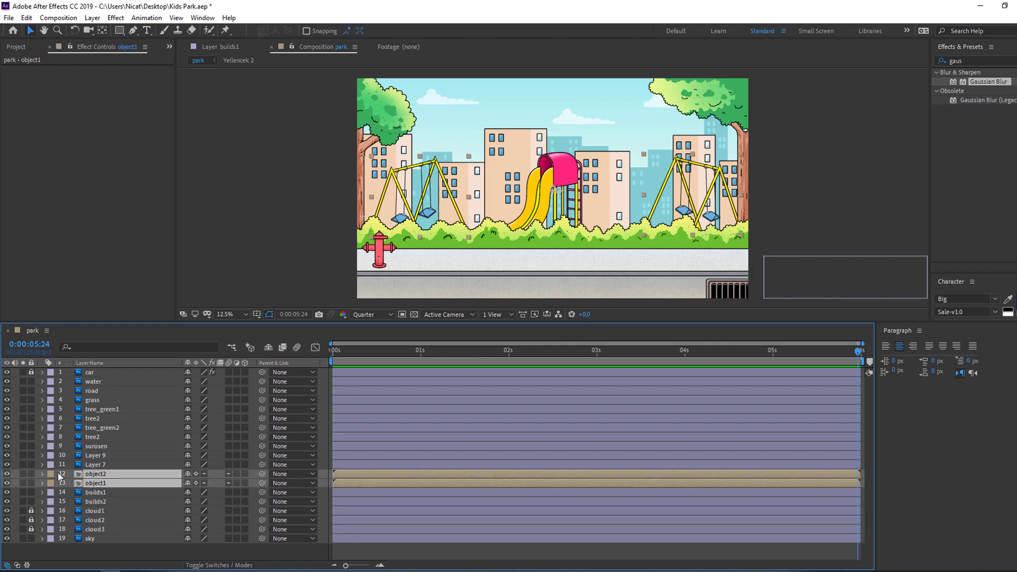
{"action": "left_click", "coordinate": [31, 473]}
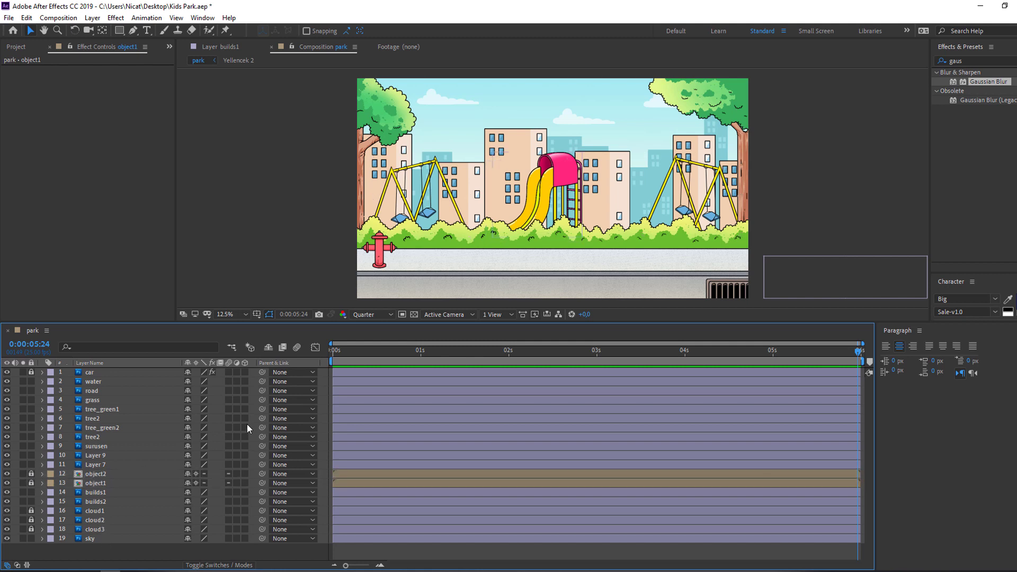
Find the Wave Warp effect and apply it to the left tree's foliage layer, tree_green1.
{"action": "left_click", "coordinate": [384, 108]}
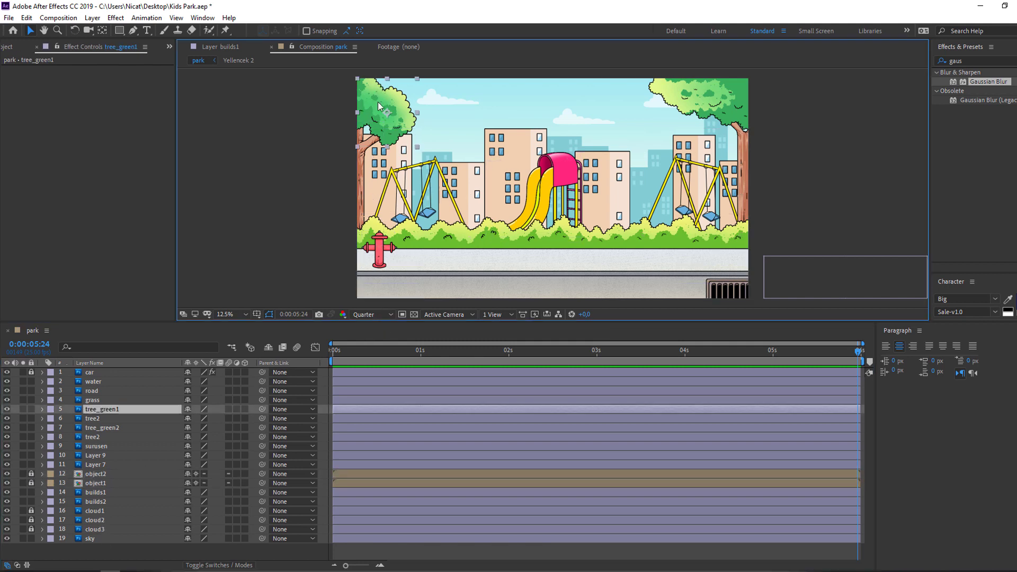
{"action": "left_click", "coordinate": [966, 61]}
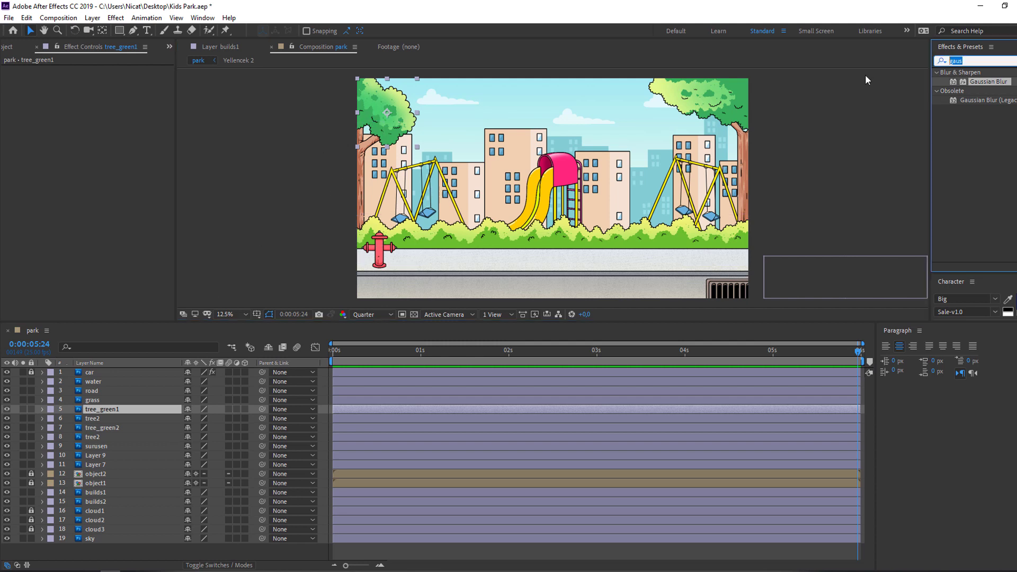
{"action": "type", "text": "wave"}
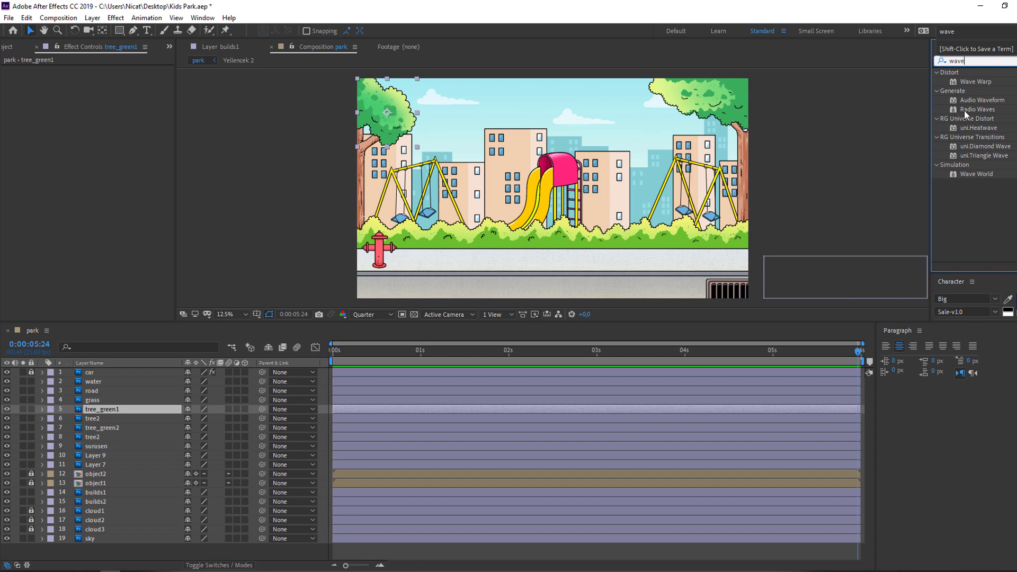
{"action": "left_click_drag", "start_coordinate": [980, 81], "coordinate": [98, 412]}
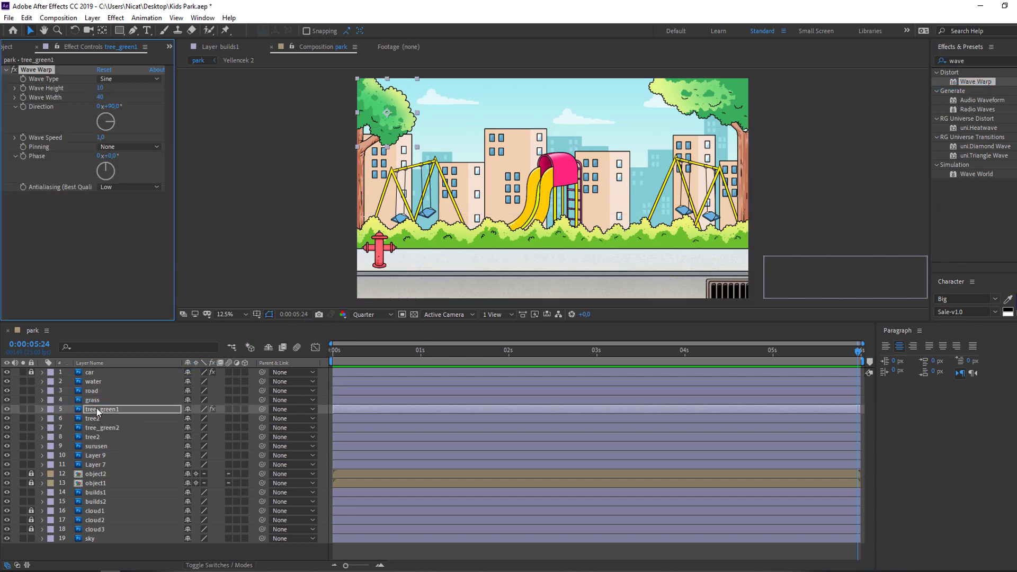
Preview the Wave Warp motion on the left tree's foliage up close.
{"action": "scroll", "coordinate": [374, 148], "scroll_direction": "up", "scroll_amount": 4}
{"action": "left_click_drag", "start_coordinate": [462, 206], "coordinate": [552, 207]}
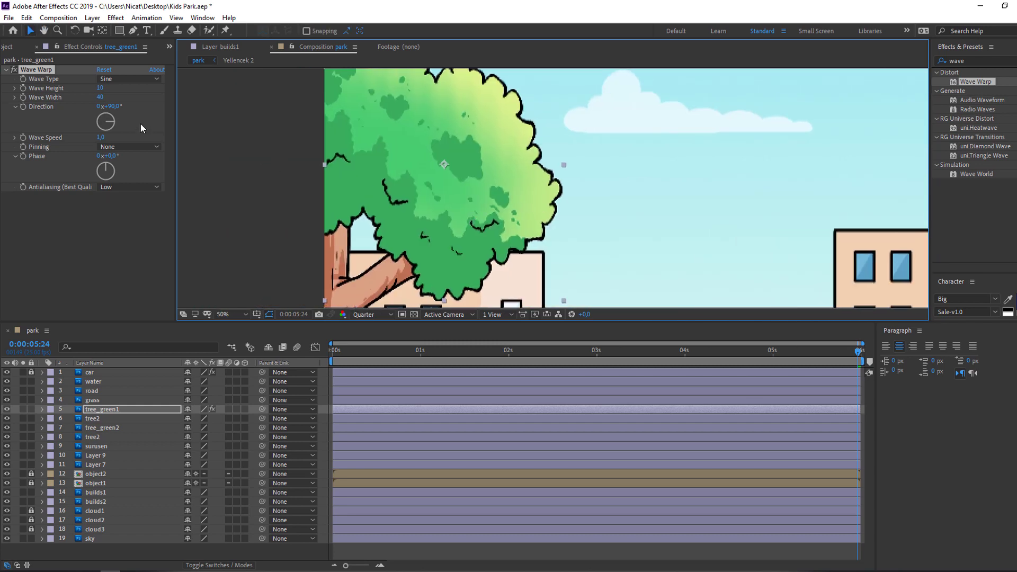
{"action": "left_click", "coordinate": [166, 125]}
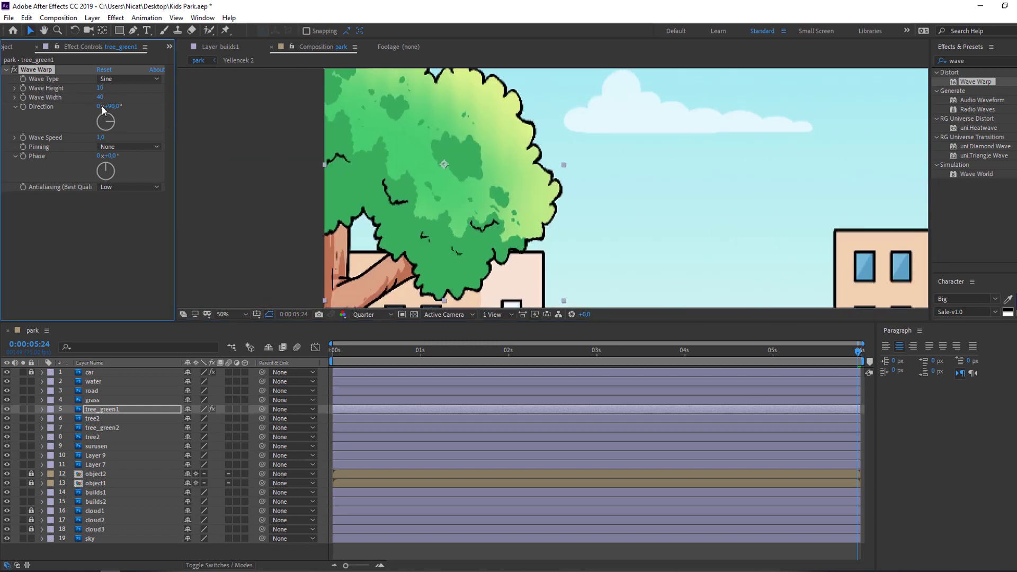
{"action": "key", "text": "space"}
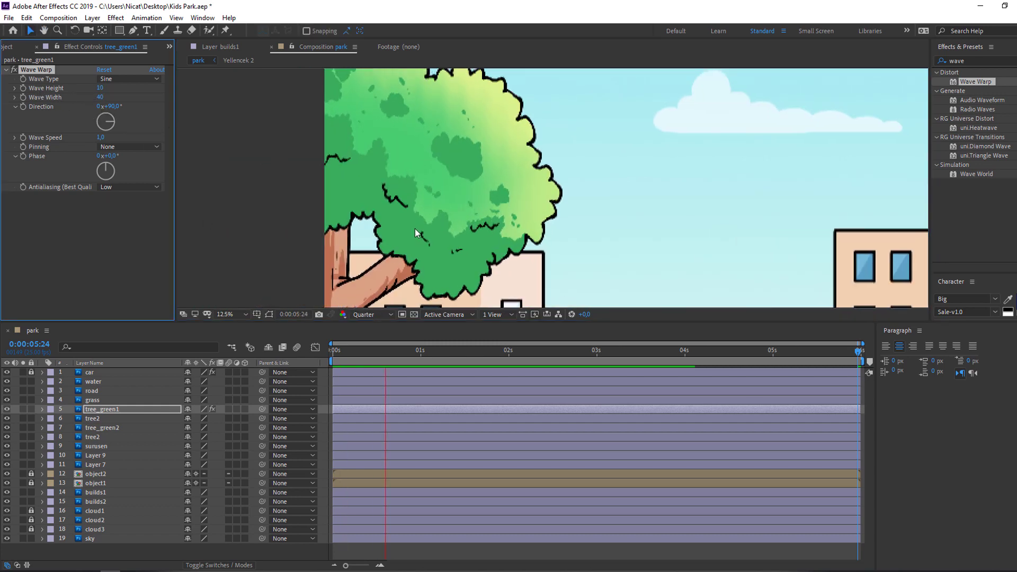
{"action": "scroll", "coordinate": [414, 228], "scroll_direction": "down", "scroll_amount": 4}
{"action": "scroll", "coordinate": [414, 235], "scroll_direction": "up", "scroll_amount": 4}
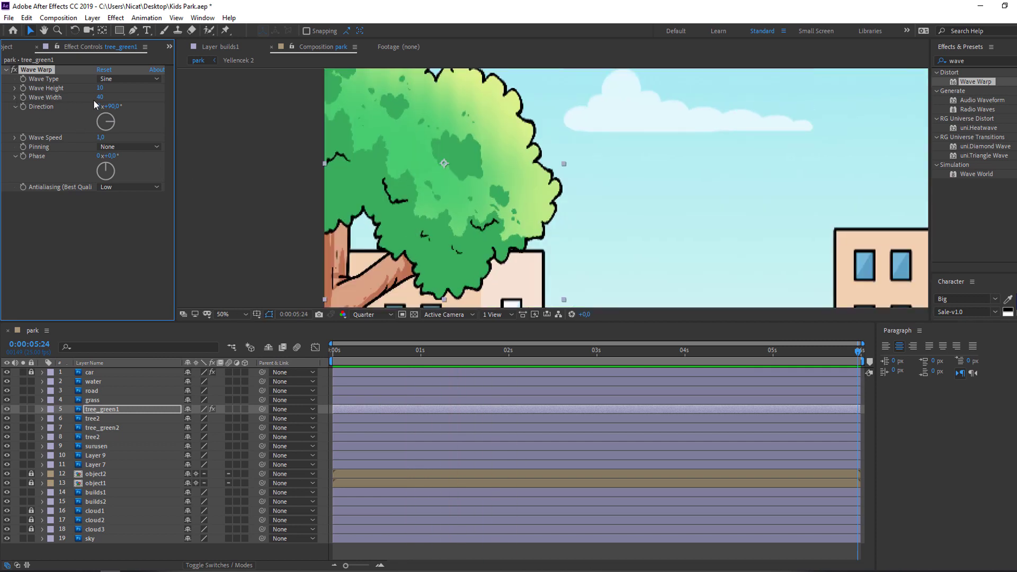
Set tree_green1's Wave Warp width to 30 and preview the foliage motion.
{"action": "left_click_drag", "start_coordinate": [100, 97], "coordinate": [102, 97]}
{"action": "type", "text": "30"}
{"action": "key", "text": "Return"}
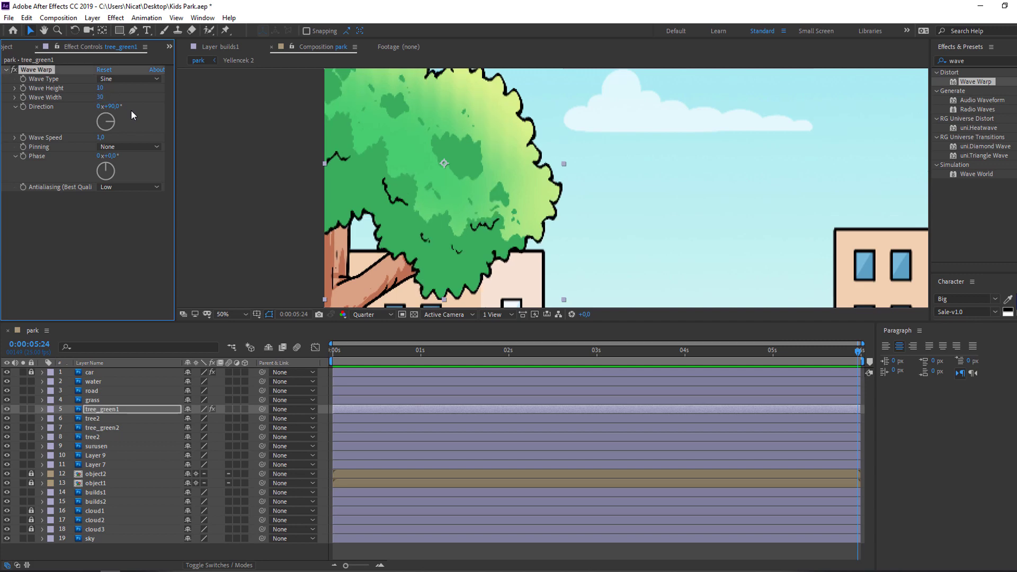
{"action": "key", "text": "space"}
{"action": "key", "text": "comma"}
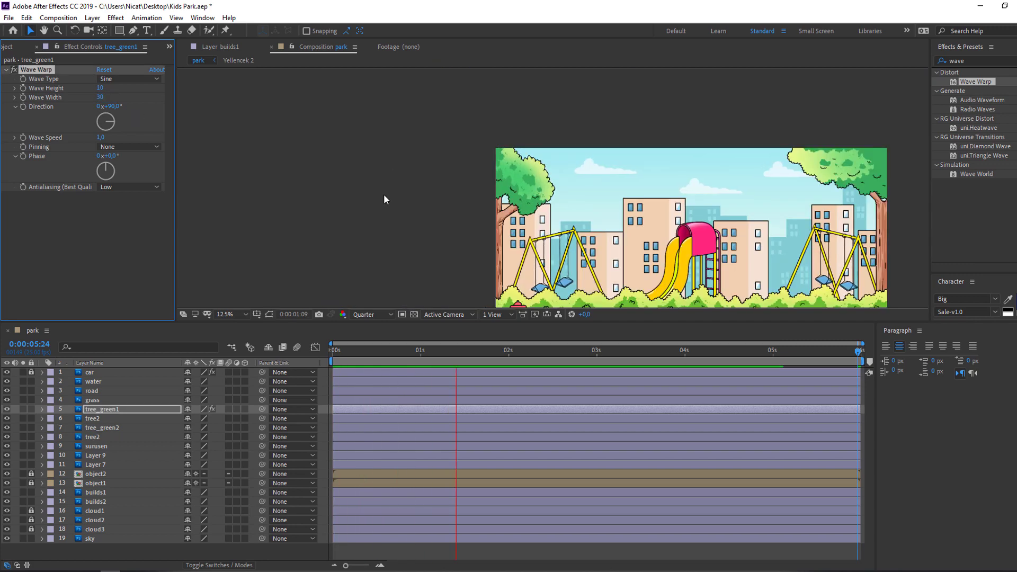
{"action": "scroll", "coordinate": [417, 230], "scroll_direction": "up", "scroll_amount": 1}
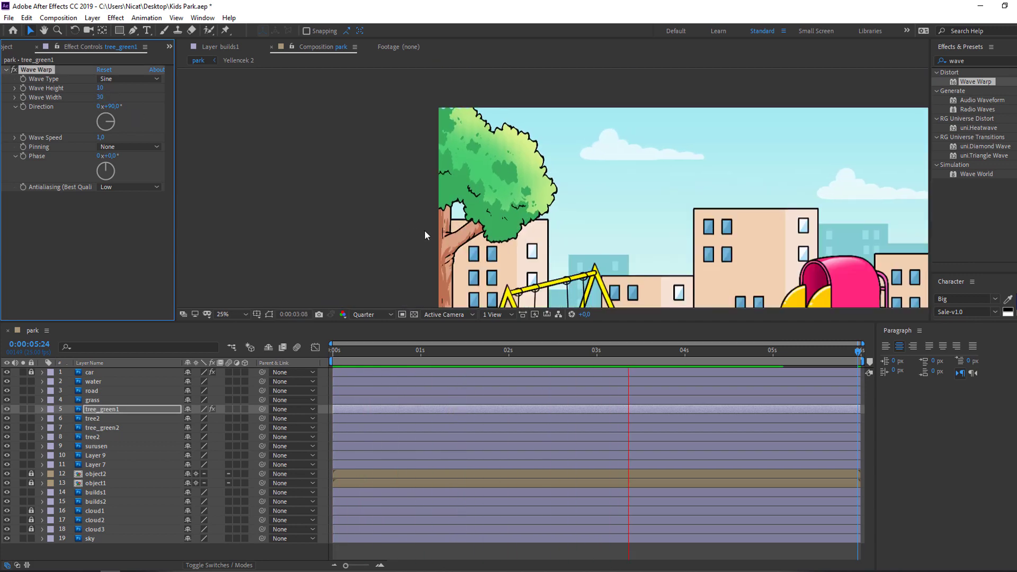
{"action": "key", "text": "space"}
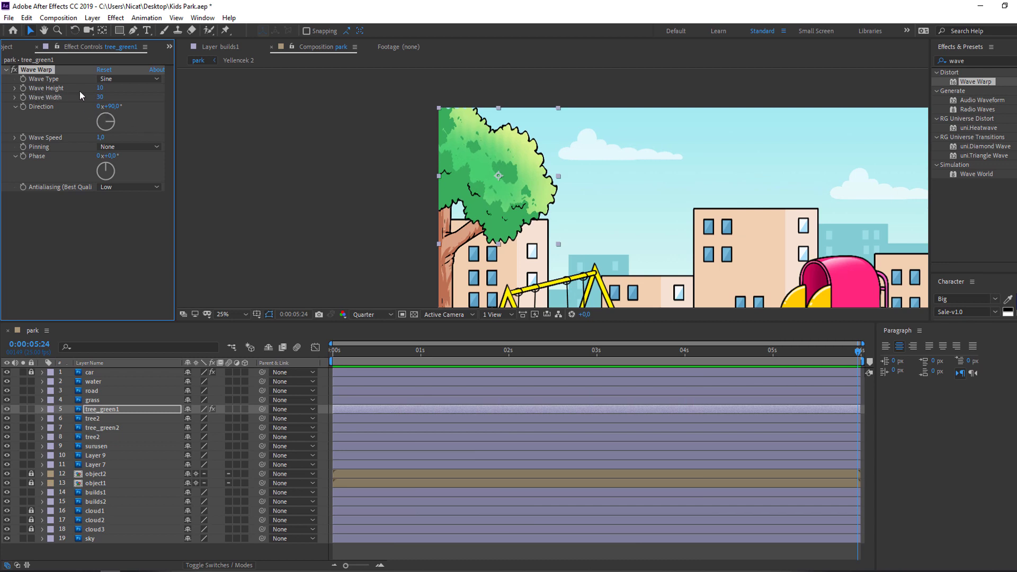
Try a Wave Warp height of 20 on tree_green1, restore the wave width to 40, and preview the foliage.
{"action": "left_click", "coordinate": [101, 88]}
{"action": "type", "text": "20"}
{"action": "key", "text": "Return"}
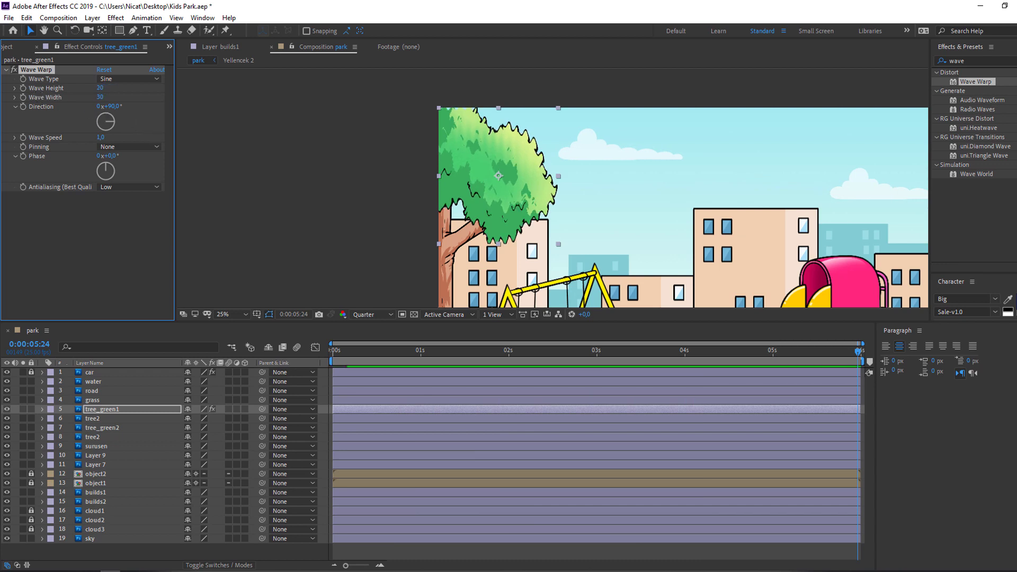
{"action": "key", "text": "space"}
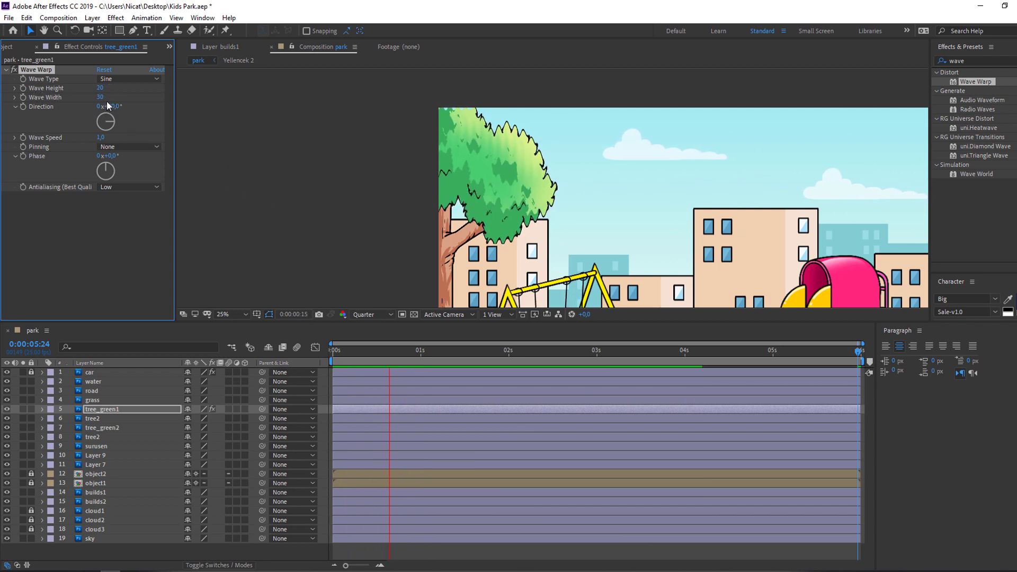
{"action": "key", "text": "space"}
{"action": "key", "text": "space"}
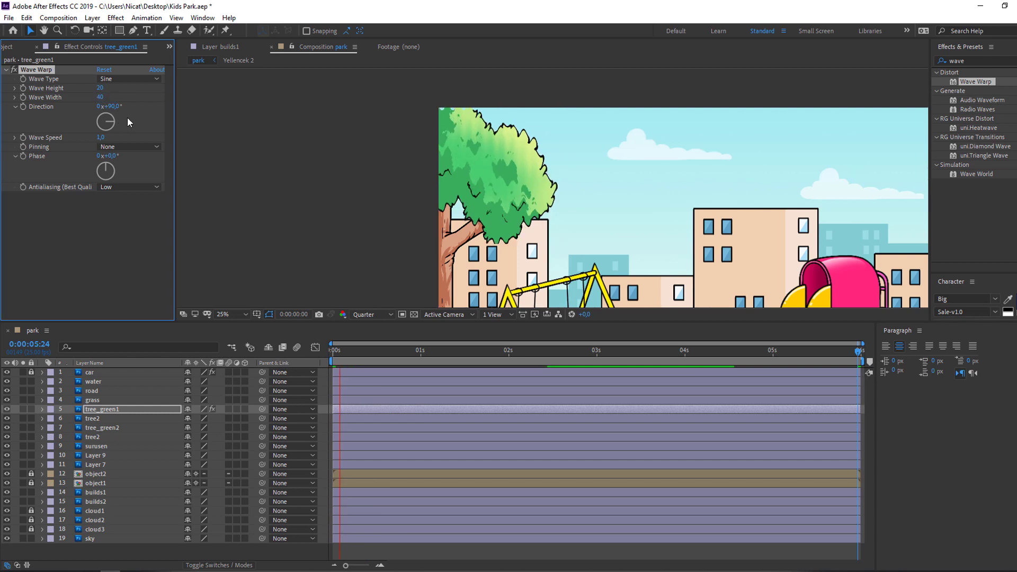
{"action": "key", "text": "space"}
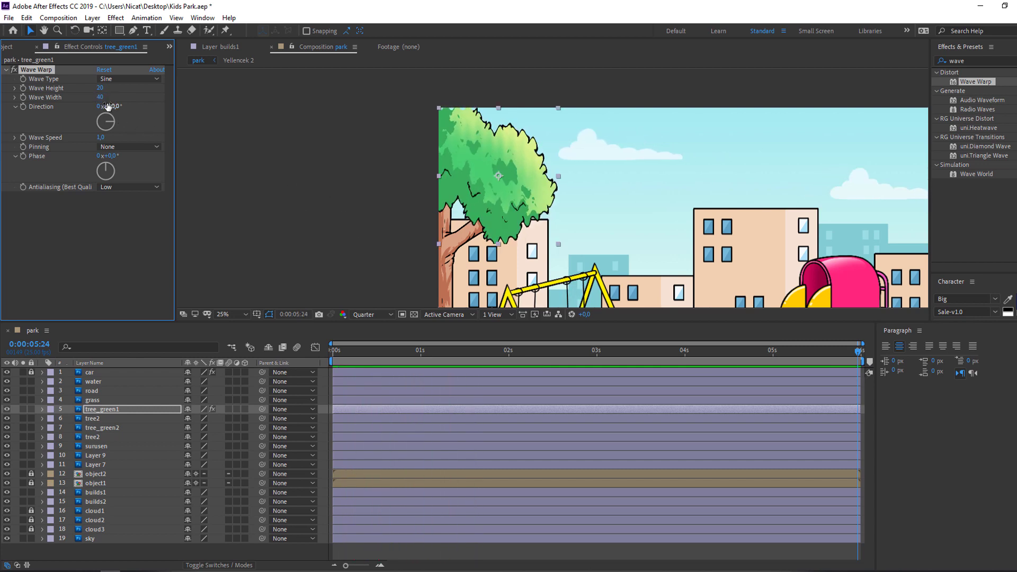
Reduce tree_green1's Wave Warp height to 5 and preview the foliage motion.
{"action": "left_click_drag", "start_coordinate": [100, 88], "coordinate": [95, 88]}
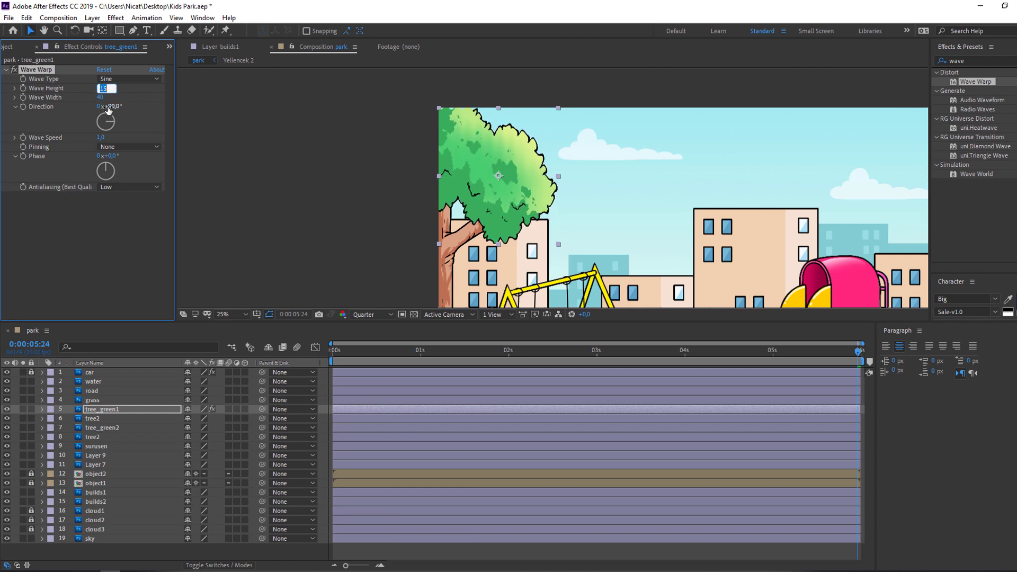
{"action": "key", "text": "Return"}
{"action": "key", "text": "space"}
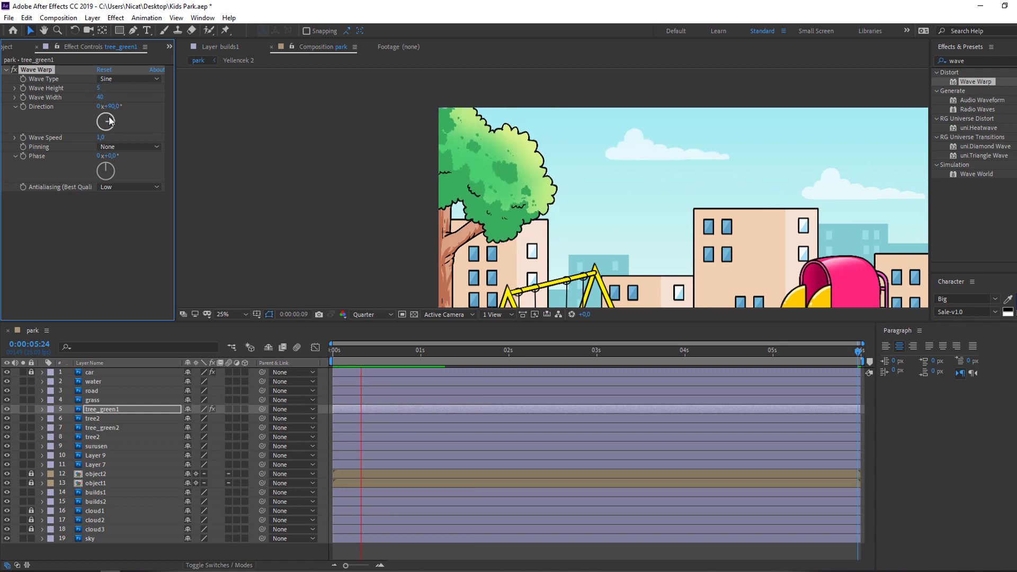
{"action": "key", "text": "comma"}
{"action": "scroll", "coordinate": [409, 192], "scroll_direction": "up", "scroll_amount": 1}
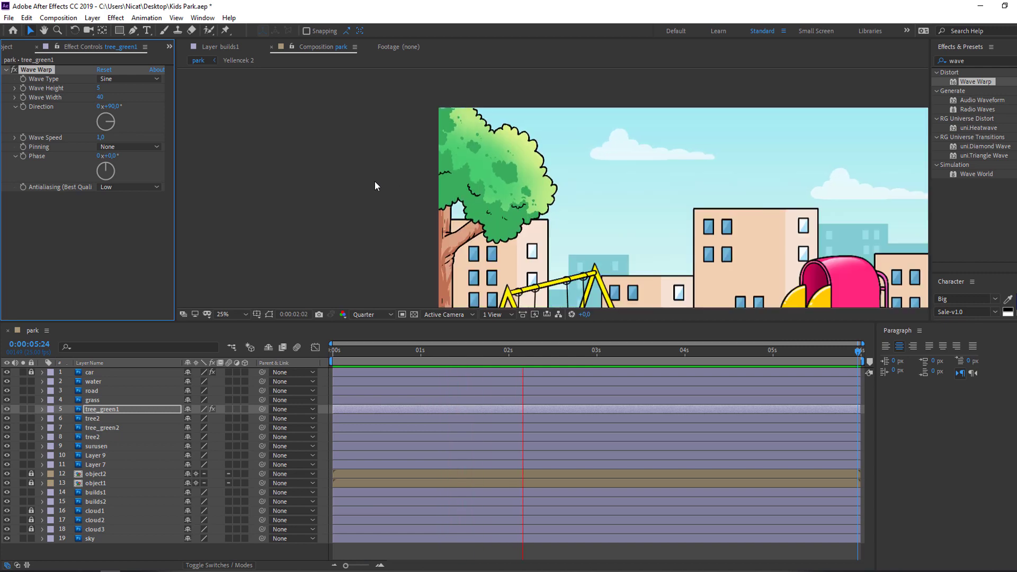
{"action": "key", "text": "space"}
Set tree_green1's Wave Warp height to 7, preview the motion, and return to the start of the timeline.
{"action": "type", "text": "7"}
{"action": "key", "text": "Return"}
{"action": "key", "text": "space"}
{"action": "key", "text": "comma"}
{"action": "left_click_drag", "start_coordinate": [461, 351], "coordinate": [329, 351]}
Copy tree_green1's Wave Warp effect onto tree_green2, preview the foliage motion, and return to the start of the timeline.
{"action": "left_click", "coordinate": [41, 73]}
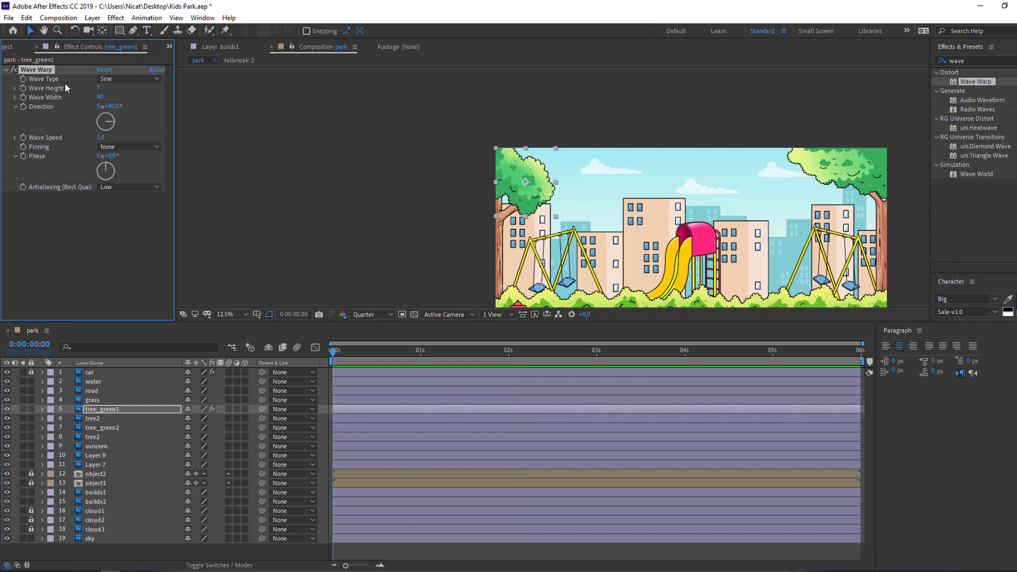
{"action": "left_click_drag", "start_coordinate": [640, 169], "coordinate": [320, 169]}
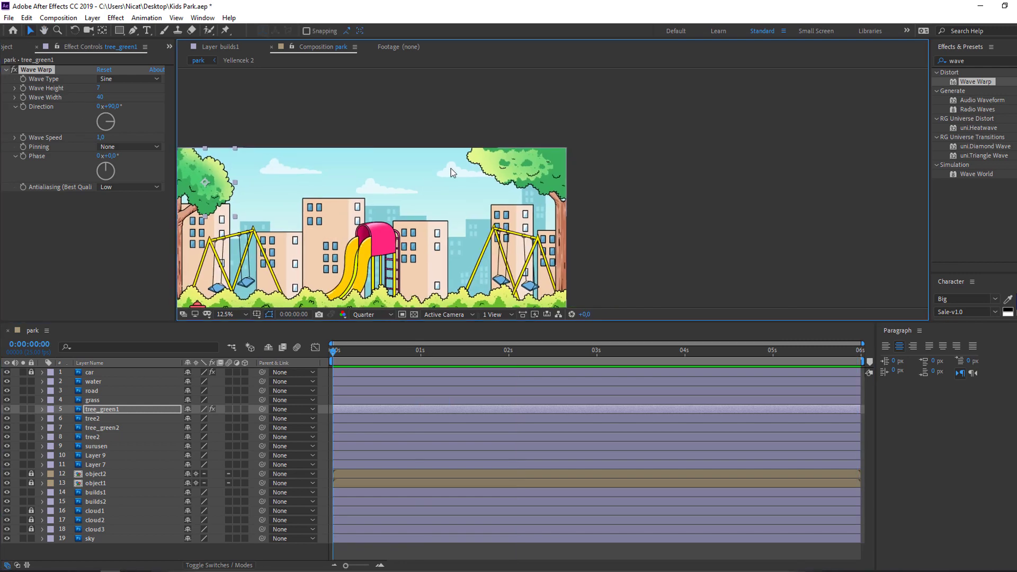
{"action": "left_click", "coordinate": [511, 163]}
{"action": "scroll", "coordinate": [541, 179], "scroll_direction": "up", "scroll_amount": 2}
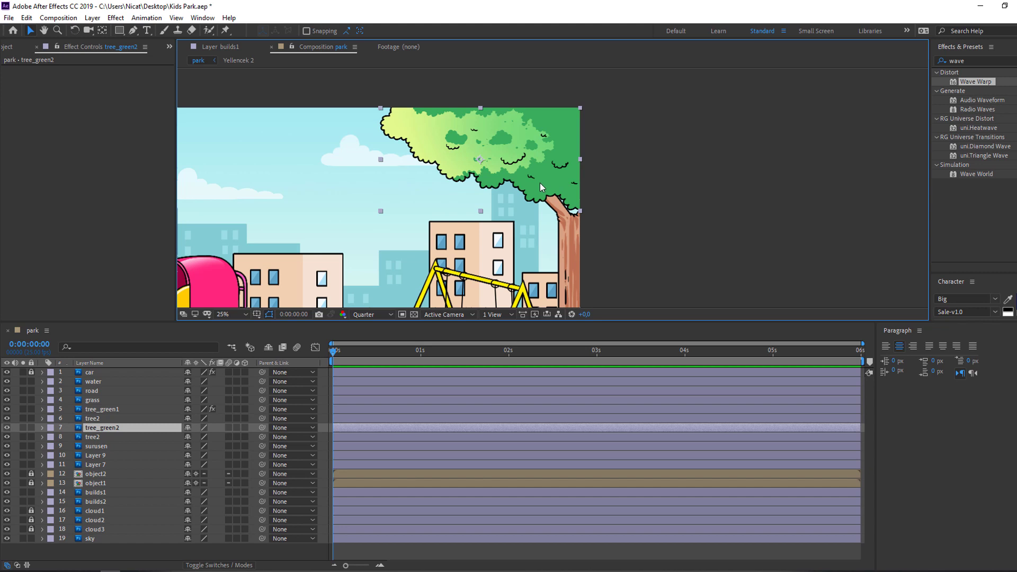
{"action": "key", "text": "ctrl+v"}
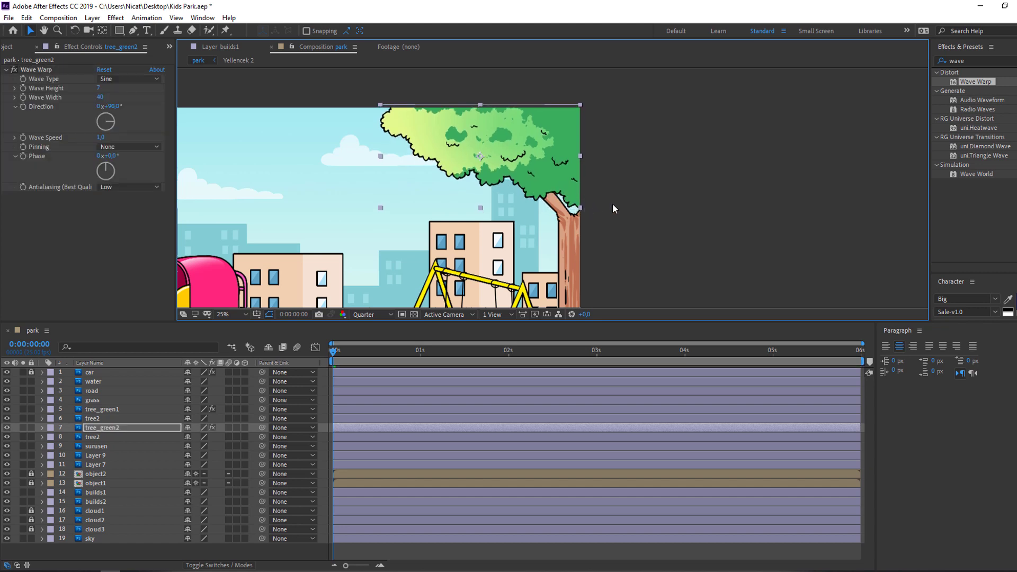
{"action": "left_click", "coordinate": [644, 199]}
{"action": "key", "text": "space"}
{"action": "scroll", "coordinate": [395, 201], "scroll_direction": "down", "scroll_amount": 2}
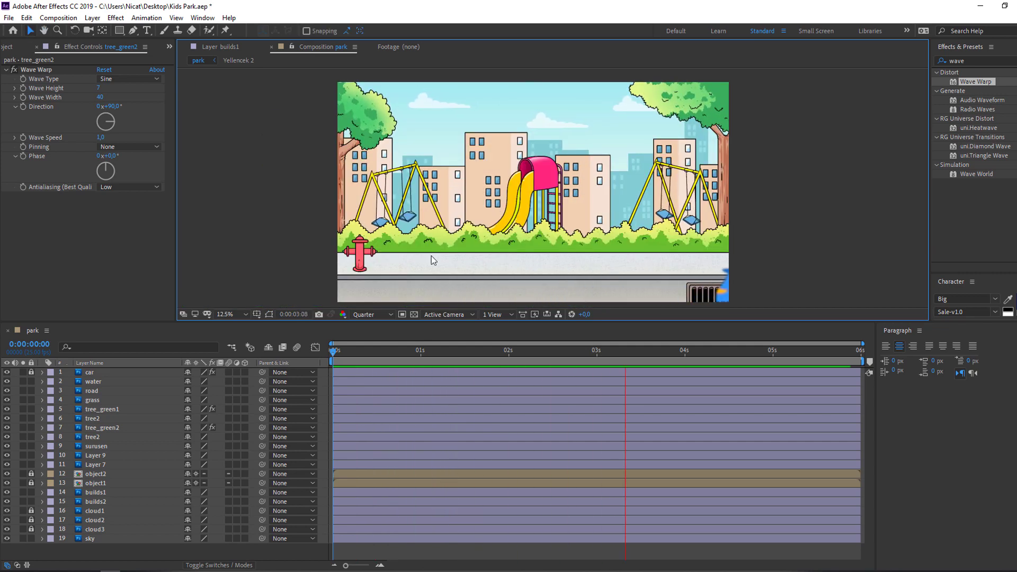
{"action": "left_click", "coordinate": [342, 342]}
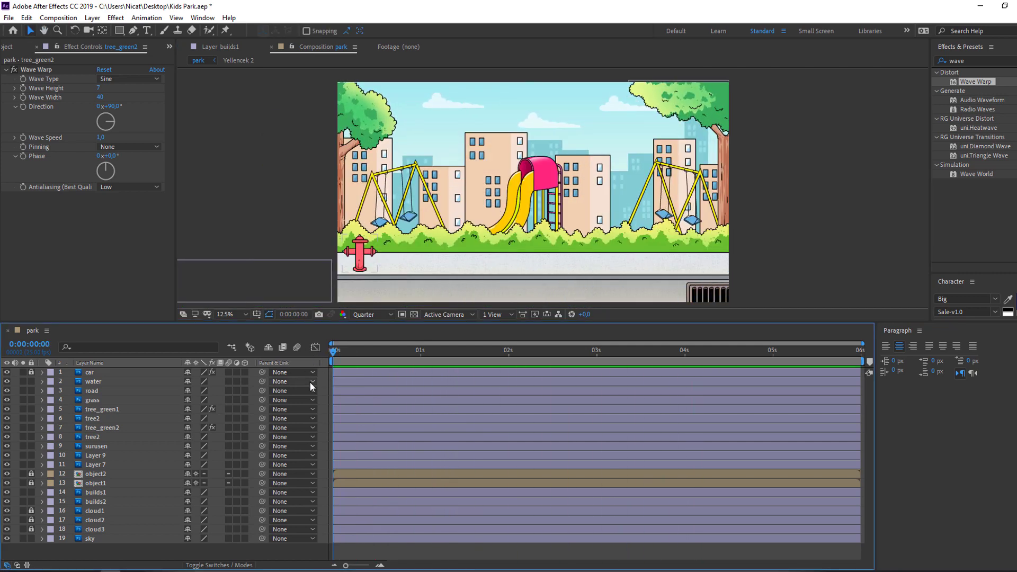
Paste the copied Wave Warp effect onto the grass layer and preview the motion.
{"action": "left_click", "coordinate": [94, 400]}
{"action": "scroll", "coordinate": [364, 258], "scroll_direction": "up", "scroll_amount": 2}
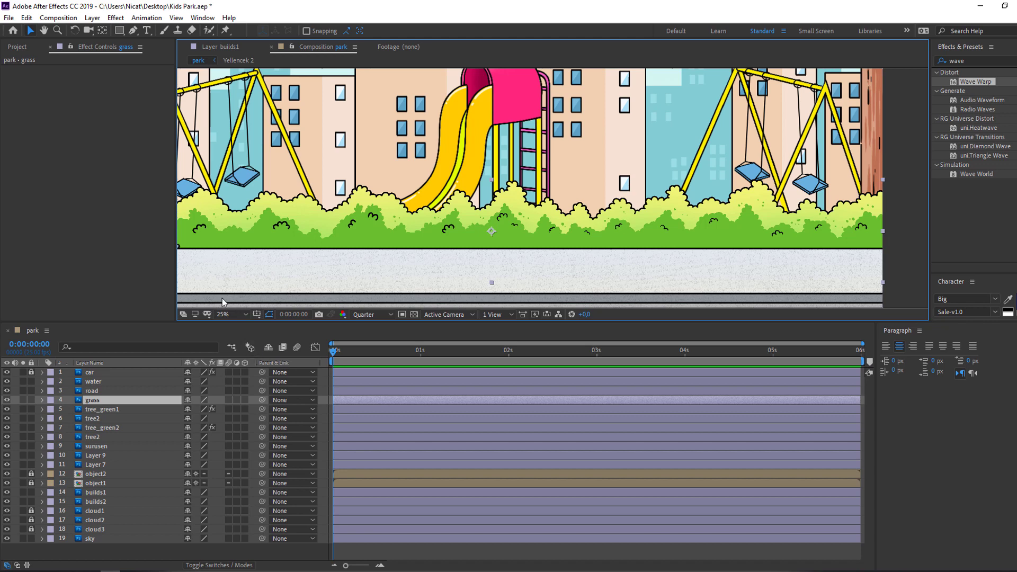
{"action": "key", "text": "ctrl+v"}
{"action": "key", "text": "space"}
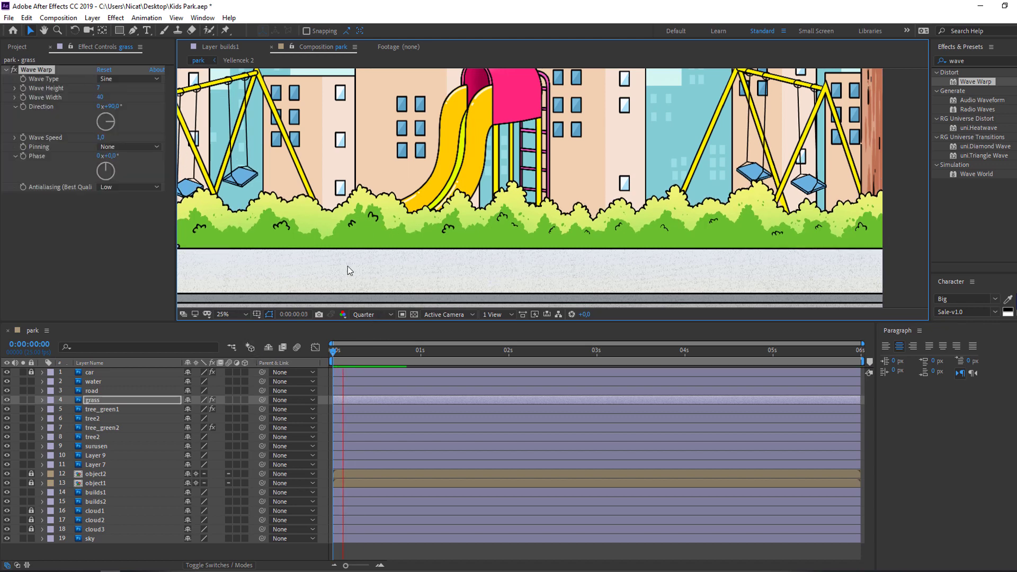
{"action": "scroll", "coordinate": [349, 268], "scroll_direction": "down", "scroll_amount": 1}
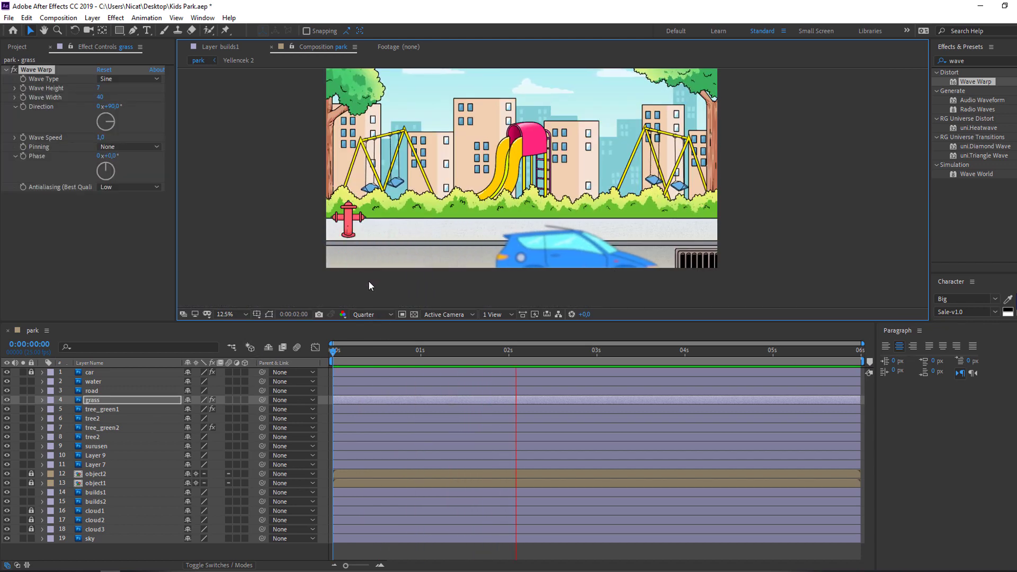
{"action": "key", "text": "space"}
Add a new null object to the park composition.
{"action": "left_click_drag", "start_coordinate": [403, 321], "coordinate": [404, 280]}
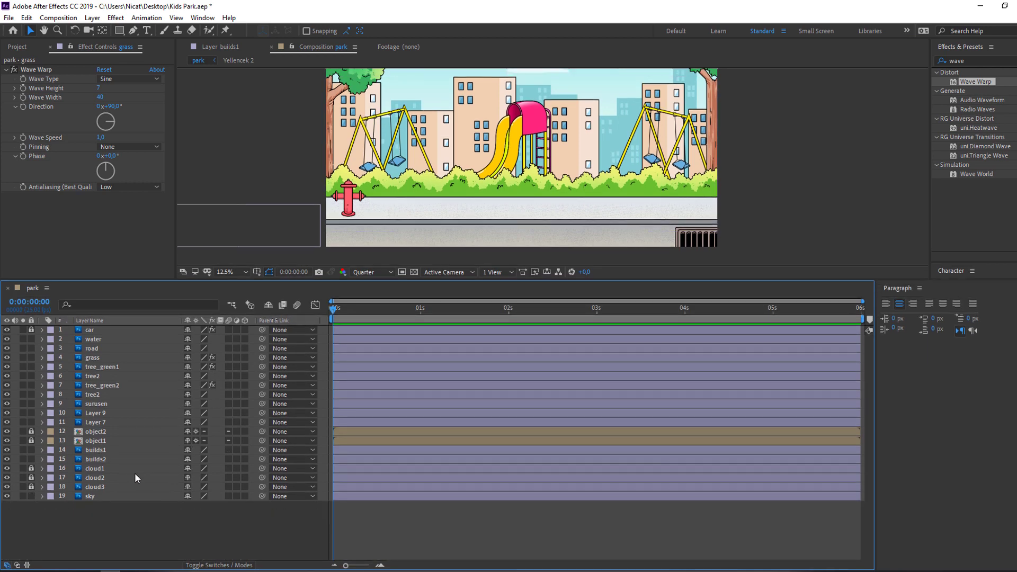
{"action": "right_click", "coordinate": [100, 519]}
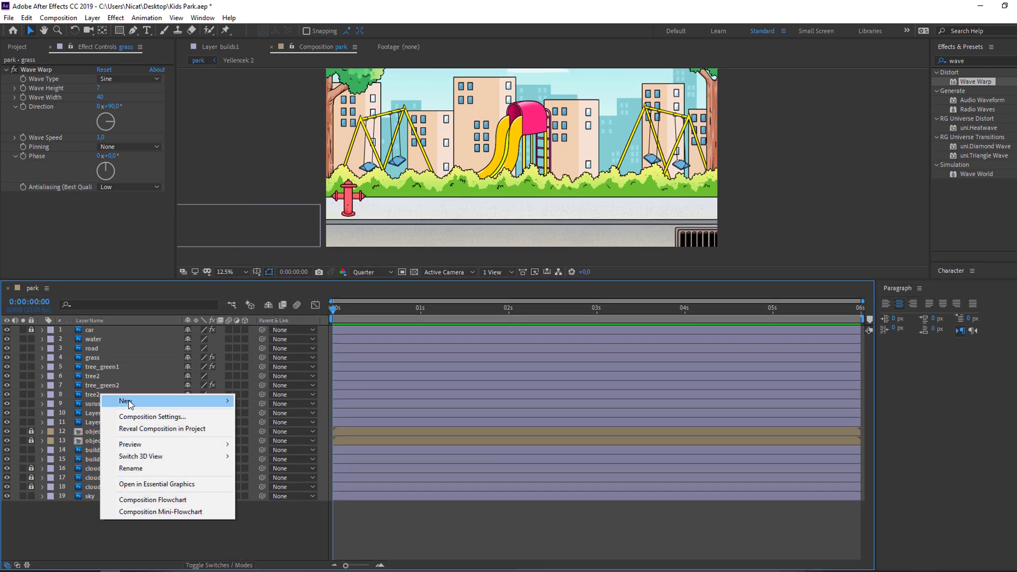
{"action": "mouse_move", "coordinate": [151, 402]}
{"action": "left_click", "coordinate": [297, 464]}
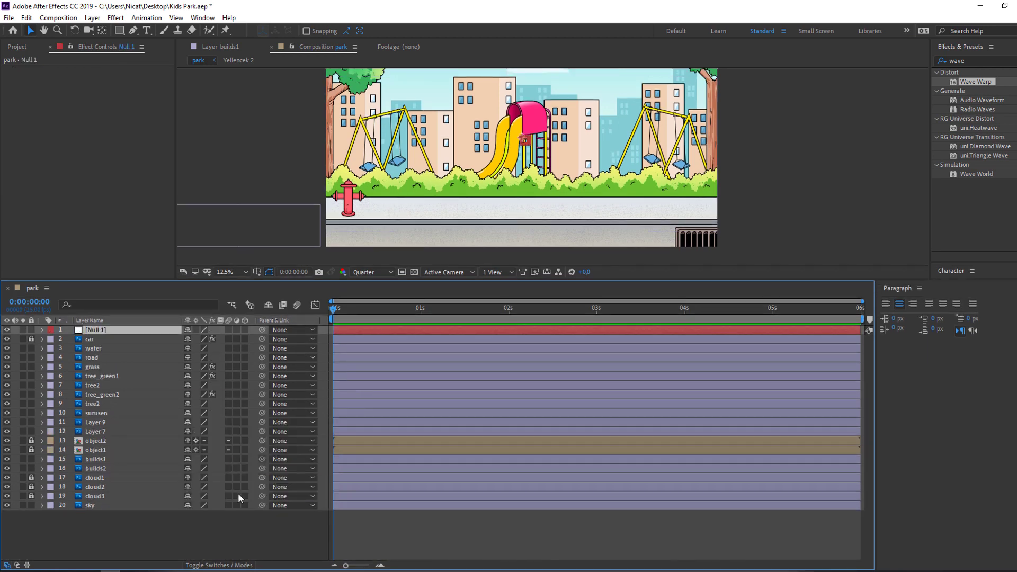
Unlock all layers and parent every scene layer to the null object.
{"action": "key", "text": "ctrl+shift+l"}
{"action": "left_click_drag", "start_coordinate": [151, 530], "coordinate": [98, 338]}
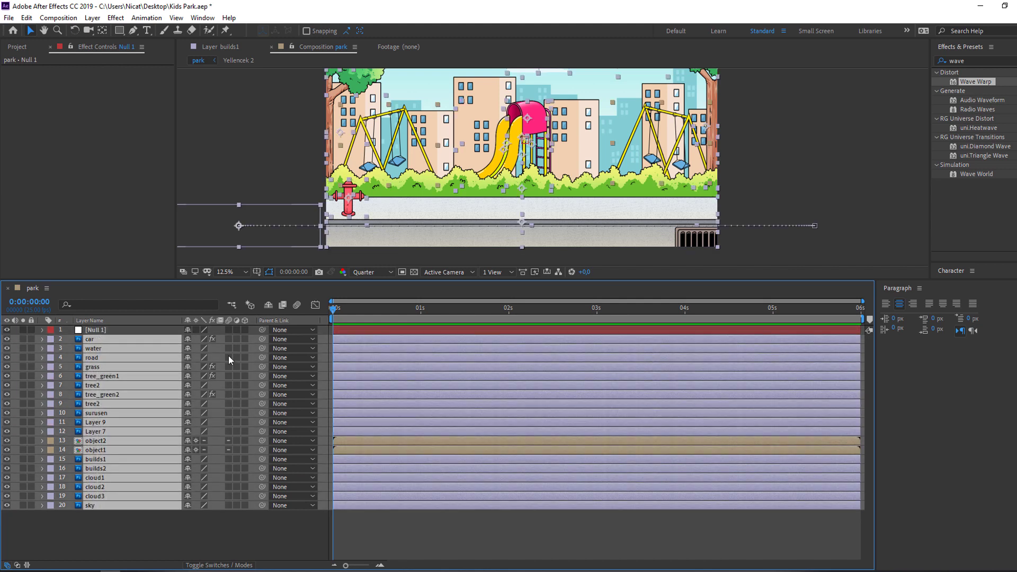
{"action": "left_click_drag", "start_coordinate": [257, 340], "coordinate": [97, 334]}
Rename the null object as camera.
{"action": "left_click", "coordinate": [99, 329]}
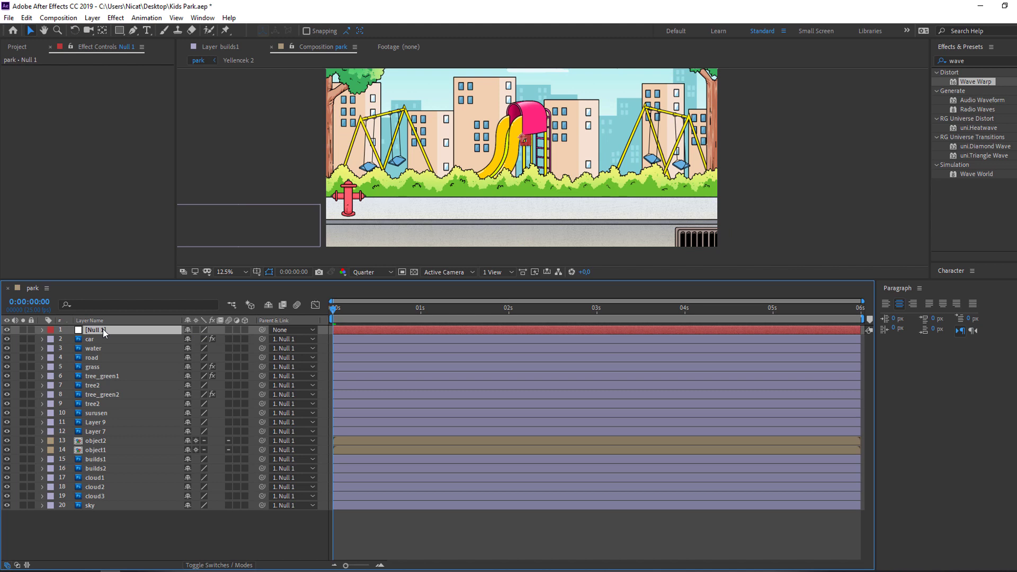
{"action": "key", "text": "Return"}
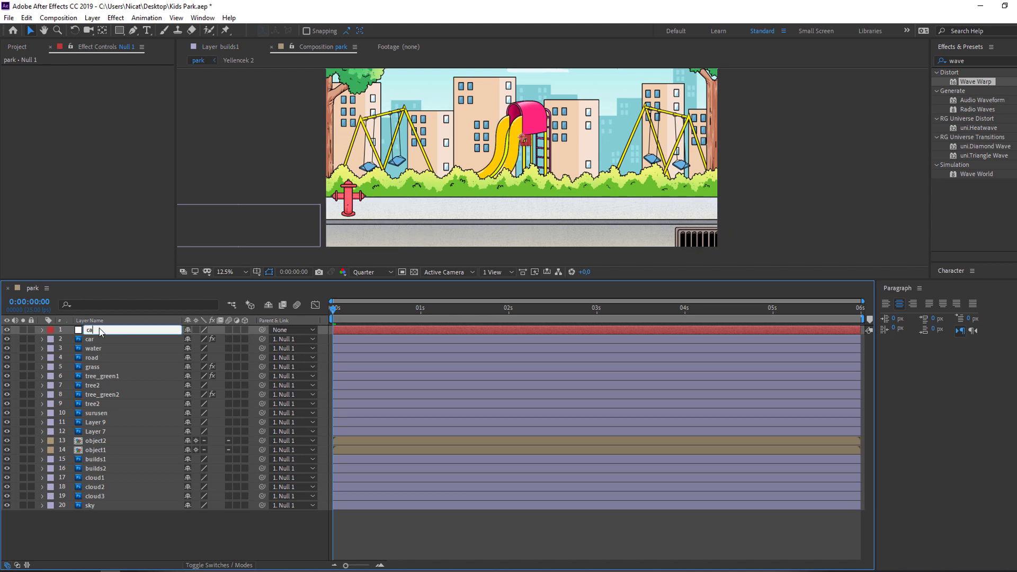
{"action": "type", "text": "camera"}
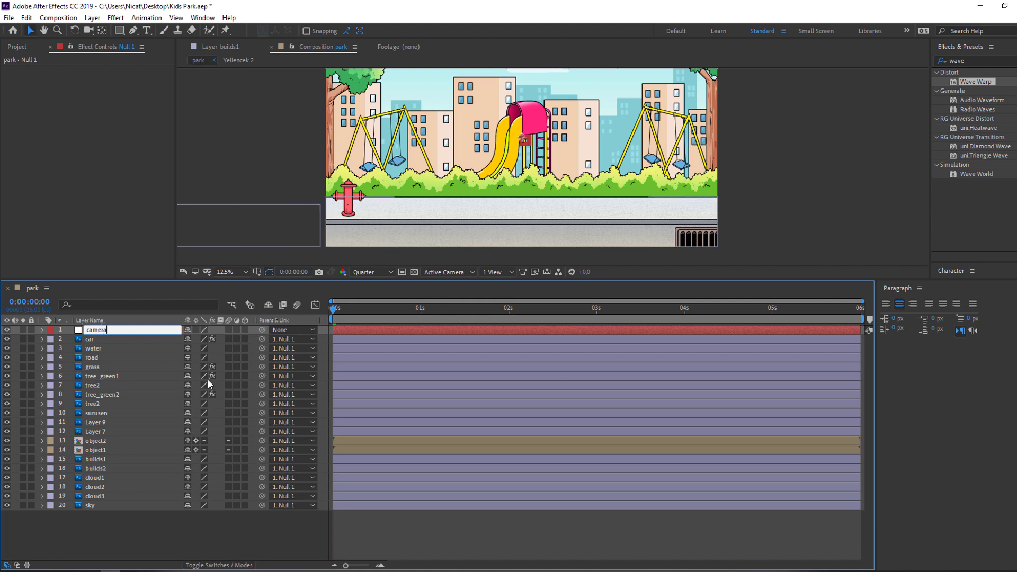
{"action": "key", "text": "Return"}
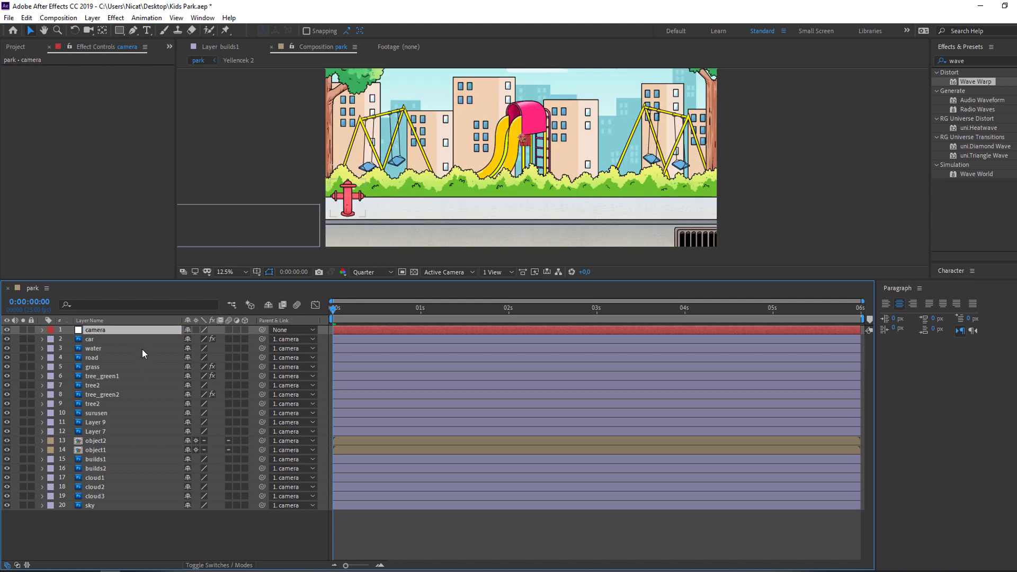
Animate the camera null's Scale with a keyframe at the timeline start and one of 120% at 0:00:05:24.
{"action": "key", "text": "s"}
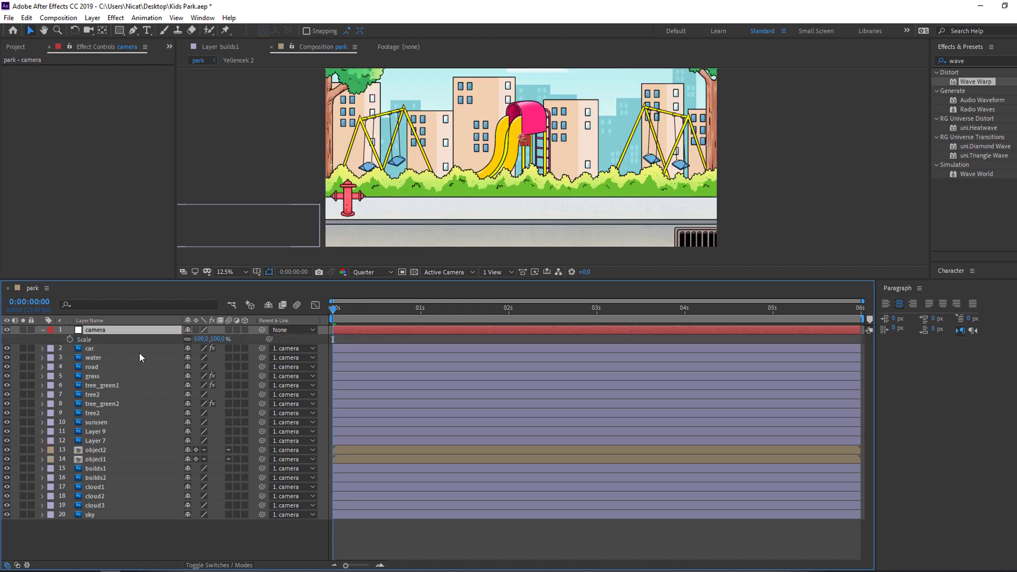
{"action": "left_click", "coordinate": [70, 339]}
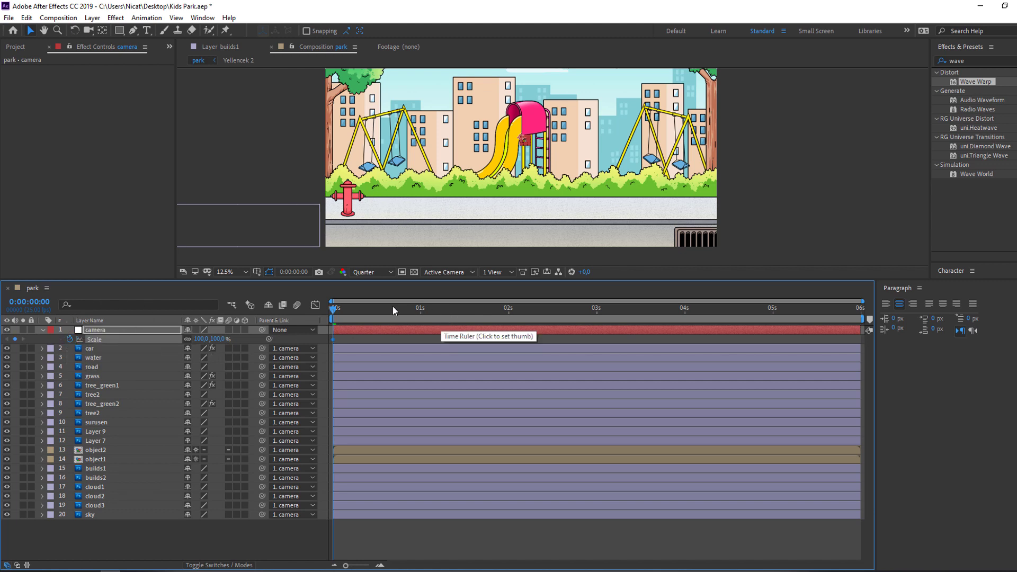
{"action": "left_click_drag", "start_coordinate": [392, 307], "coordinate": [859, 308]}
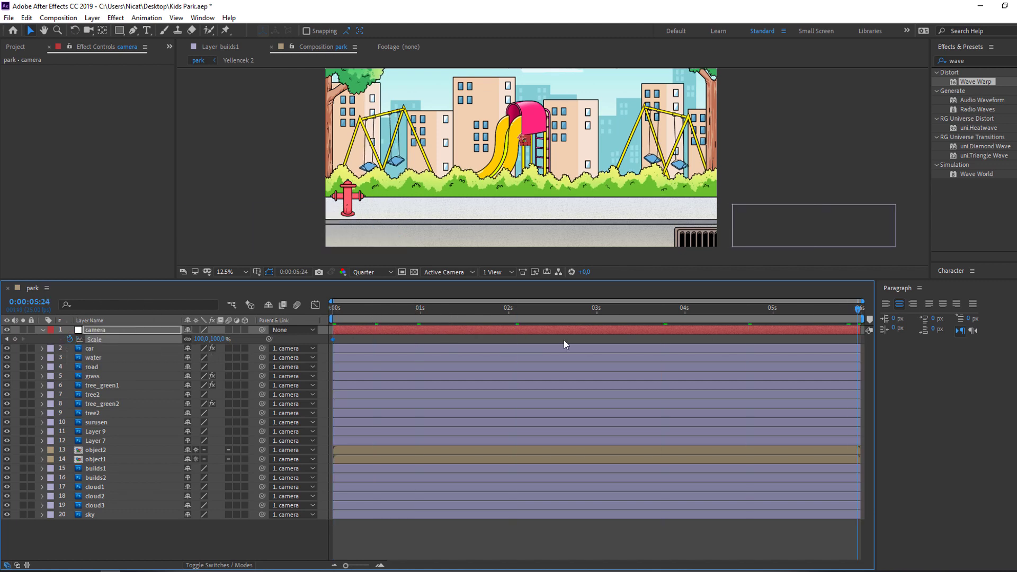
{"action": "left_click", "coordinate": [204, 339]}
{"action": "type", "text": "120"}
{"action": "key", "text": "Return"}
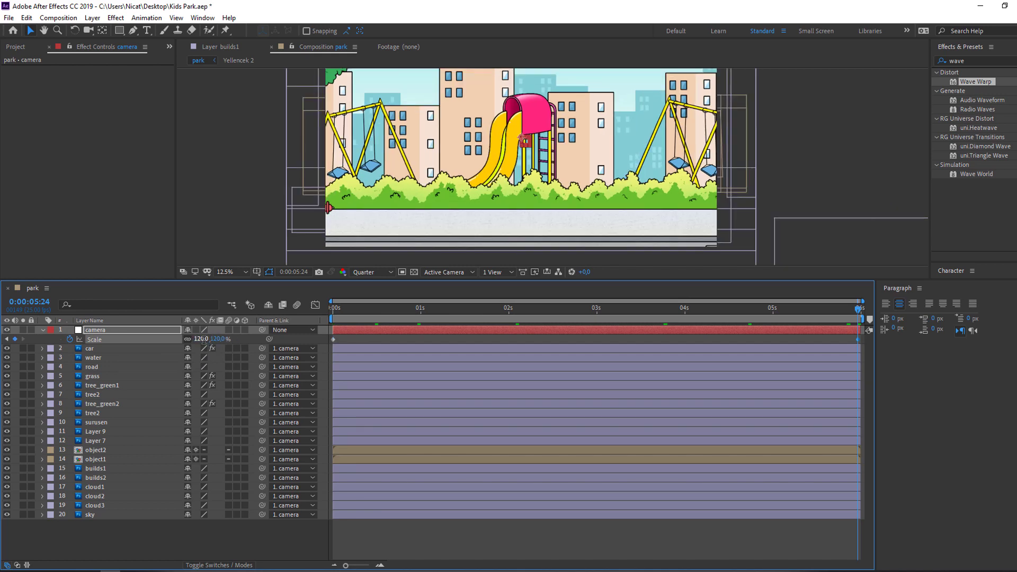
Preview the camera zoom with the whole composition in view.
{"action": "left_click", "coordinate": [233, 271]}
{"action": "left_click", "coordinate": [220, 290]}
{"action": "key", "text": "space"}
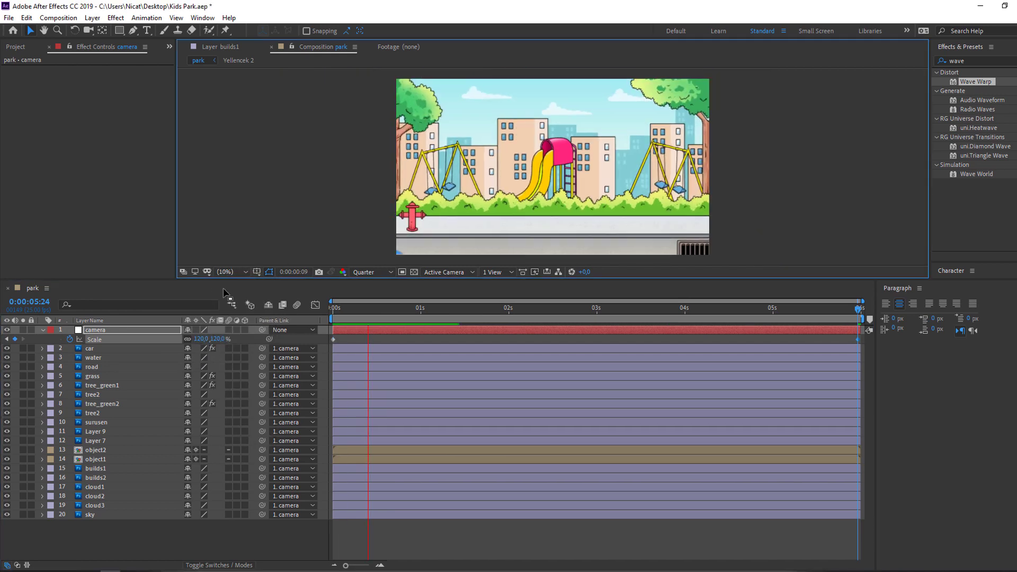
{"action": "key", "text": "space"}
Keyframe builds1's Position at the timeline start and lower the layer to 0, 329.5 at 0:00:05:24.
{"action": "left_click_drag", "start_coordinate": [440, 310], "coordinate": [315, 312]}
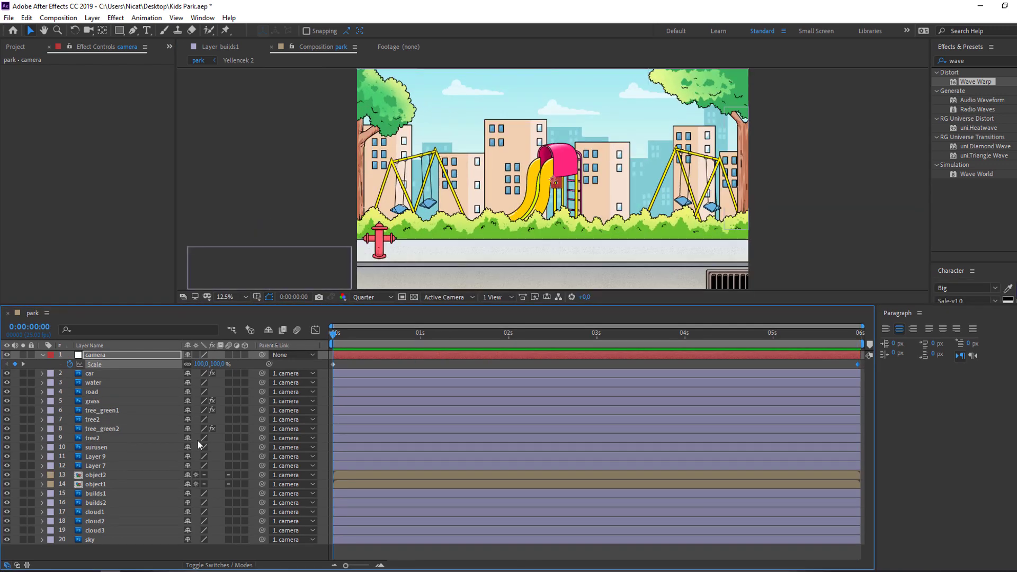
{"action": "left_click", "coordinate": [101, 494]}
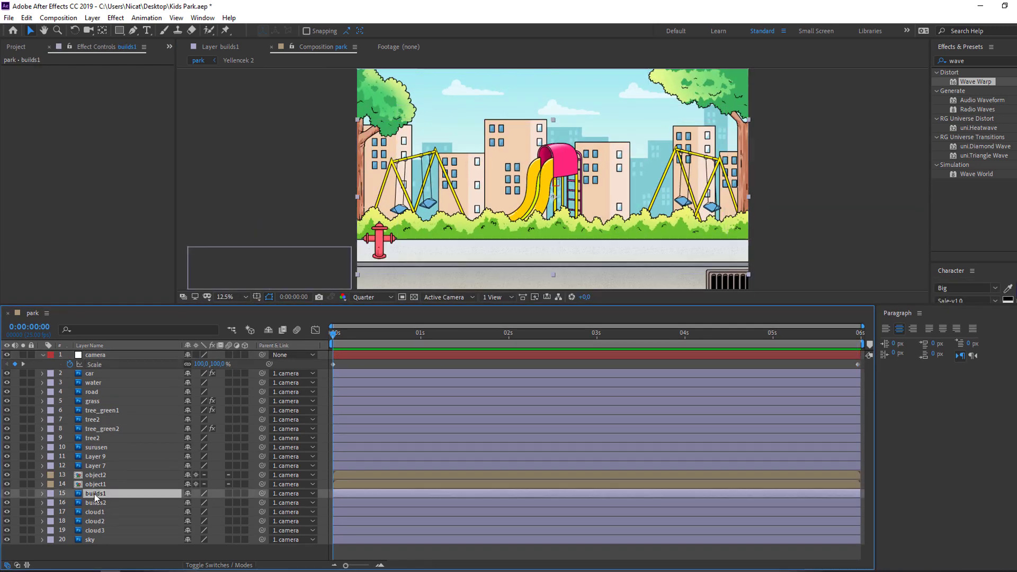
{"action": "left_click", "coordinate": [7, 493]}
{"action": "left_click", "coordinate": [7, 493]}
{"action": "key", "text": "p"}
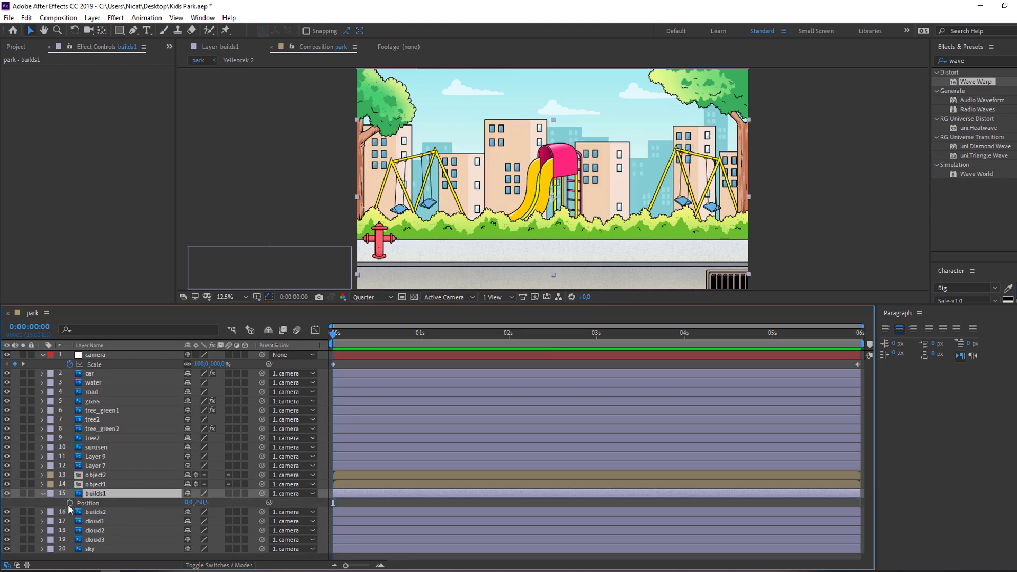
{"action": "left_click", "coordinate": [68, 504]}
{"action": "left_click_drag", "start_coordinate": [335, 342], "coordinate": [859, 339]}
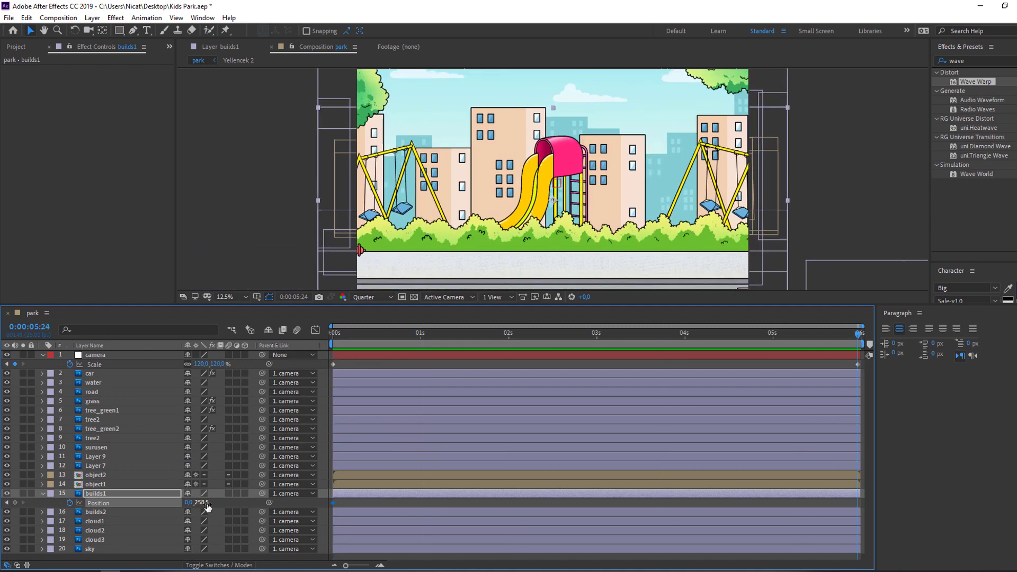
{"action": "left_click_drag", "start_coordinate": [202, 508], "coordinate": [417, 389]}
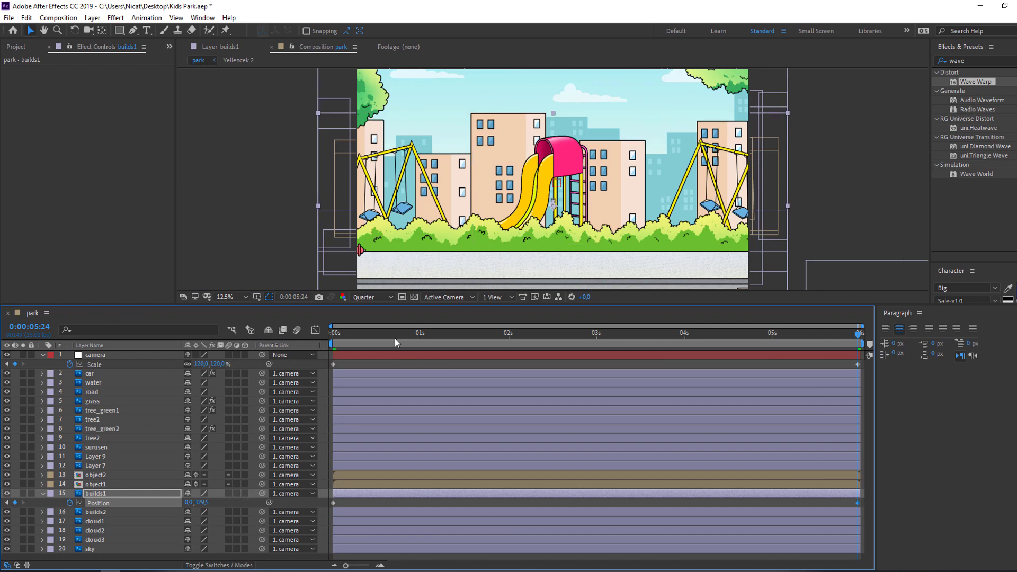
Preview the buildings' motion and lower builds1's Position to 0, 377.5 at the 0:00:05:24 keyframe.
{"action": "key", "text": "space"}
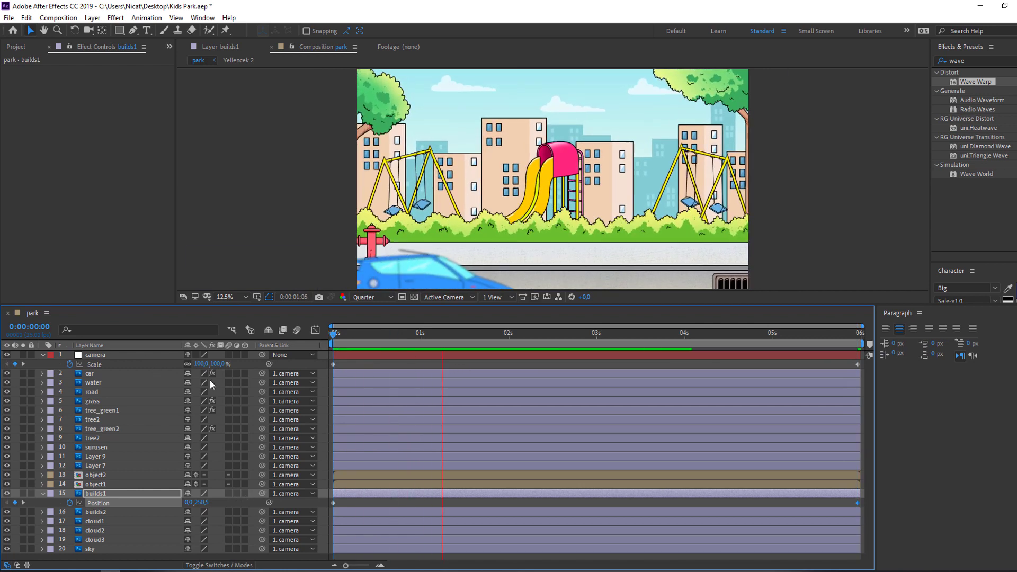
{"action": "key", "text": "space"}
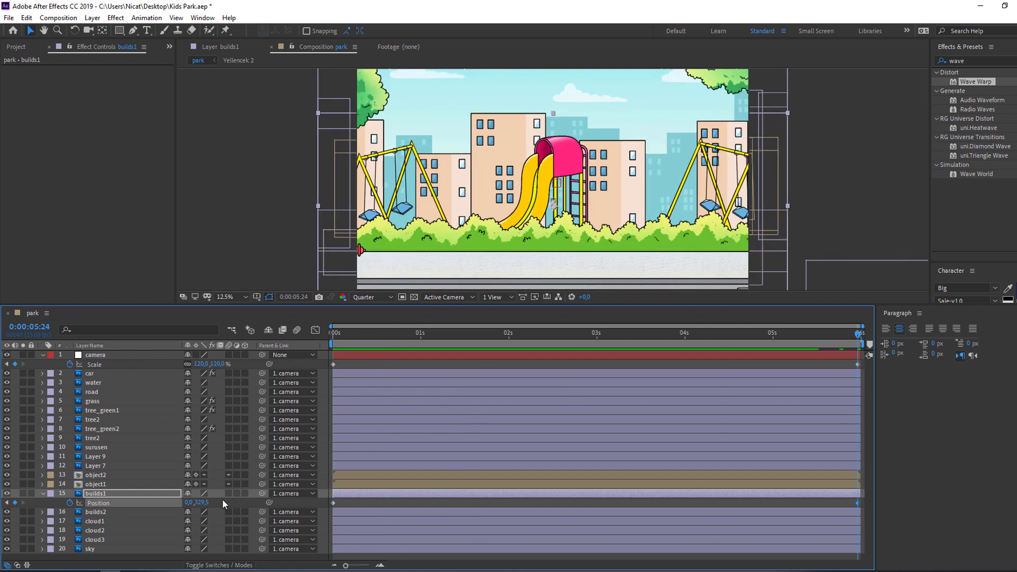
{"action": "left_click_drag", "start_coordinate": [204, 502], "coordinate": [219, 512]}
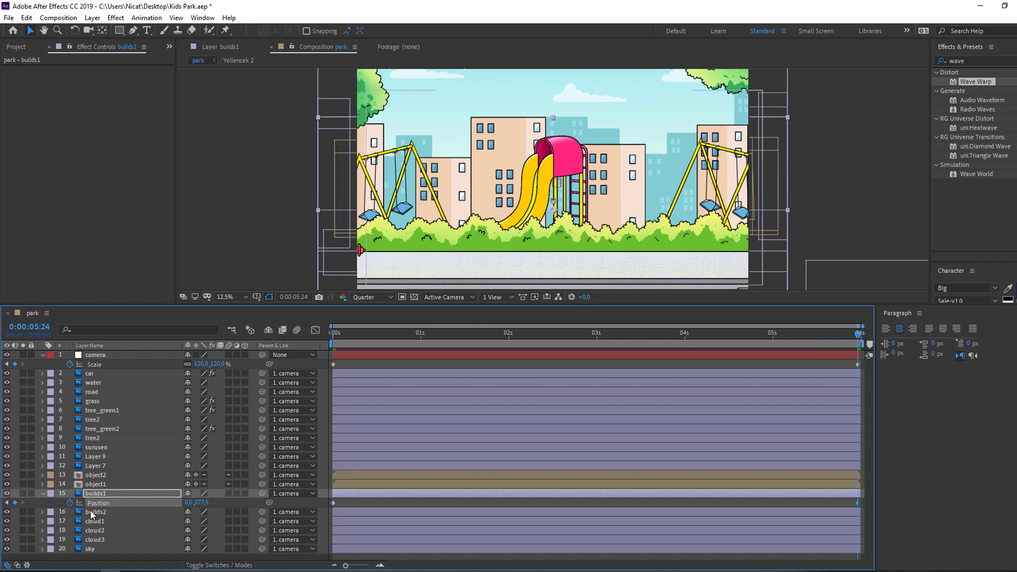
Keyframe builds2's Position at the timeline start, raise it to 143.5, -134.5 at 0:00:05:24, and preview the motion.
{"action": "left_click", "coordinate": [117, 513]}
{"action": "left_click_drag", "start_coordinate": [436, 336], "coordinate": [329, 350]}
{"action": "key", "text": "p"}
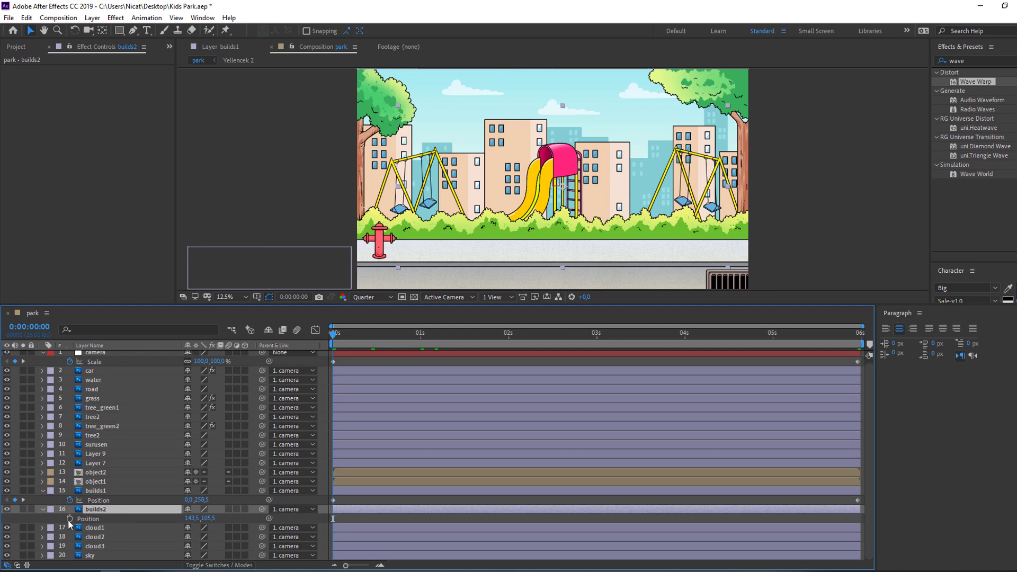
{"action": "left_click", "coordinate": [69, 520]}
{"action": "left_click_drag", "start_coordinate": [344, 339], "coordinate": [898, 349]}
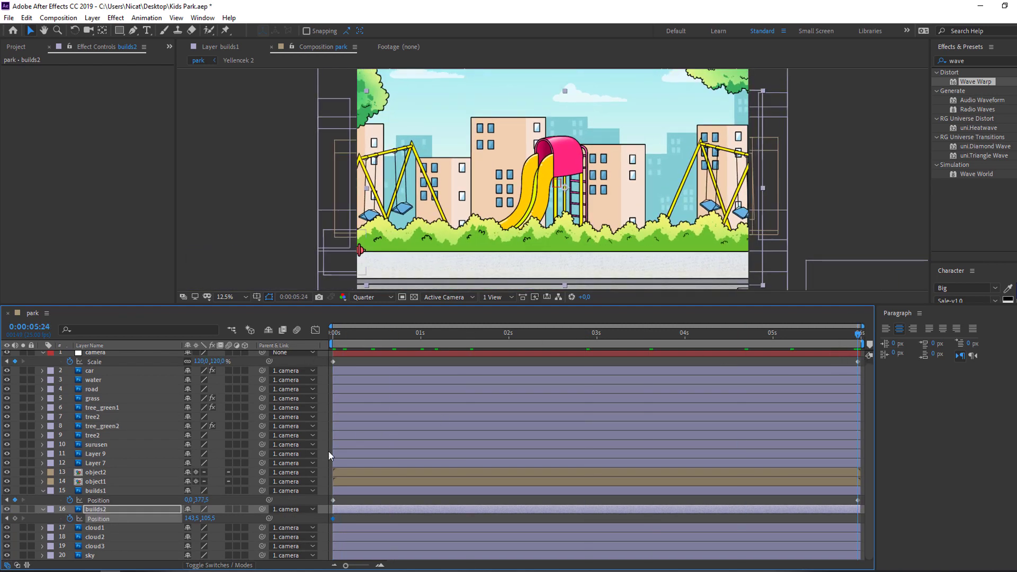
{"action": "left_click_drag", "start_coordinate": [208, 518], "coordinate": [70, 523]}
{"action": "key", "text": "space"}
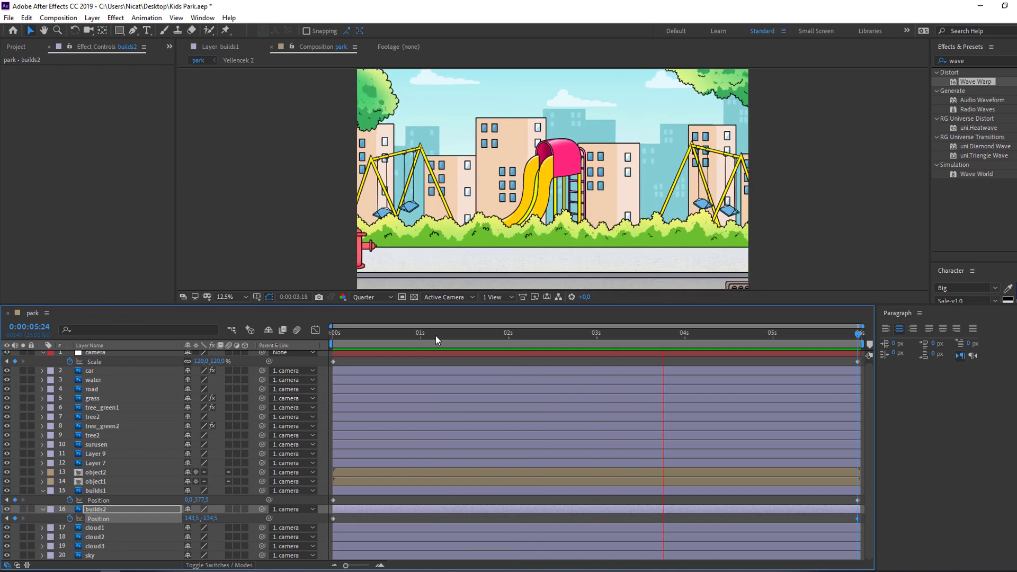
Set builds1's Position to 107, 377.5 at the 0:00:05:24 keyframe and preview the parallax.
{"action": "left_click", "coordinate": [456, 334]}
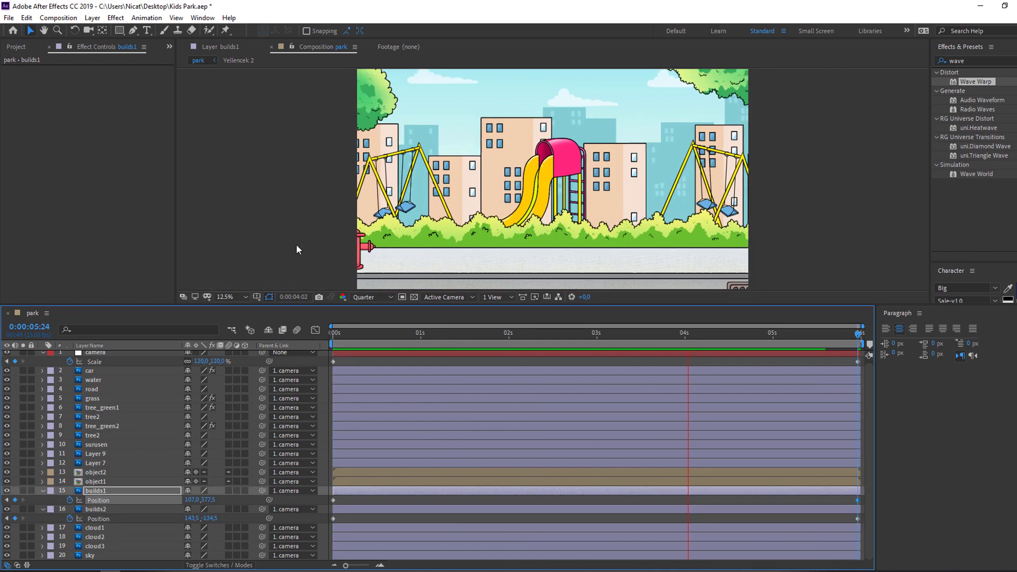
{"action": "scroll", "coordinate": [297, 243], "scroll_direction": "down", "scroll_amount": 1}
{"action": "scroll", "coordinate": [300, 242], "scroll_direction": "up", "scroll_amount": 1}
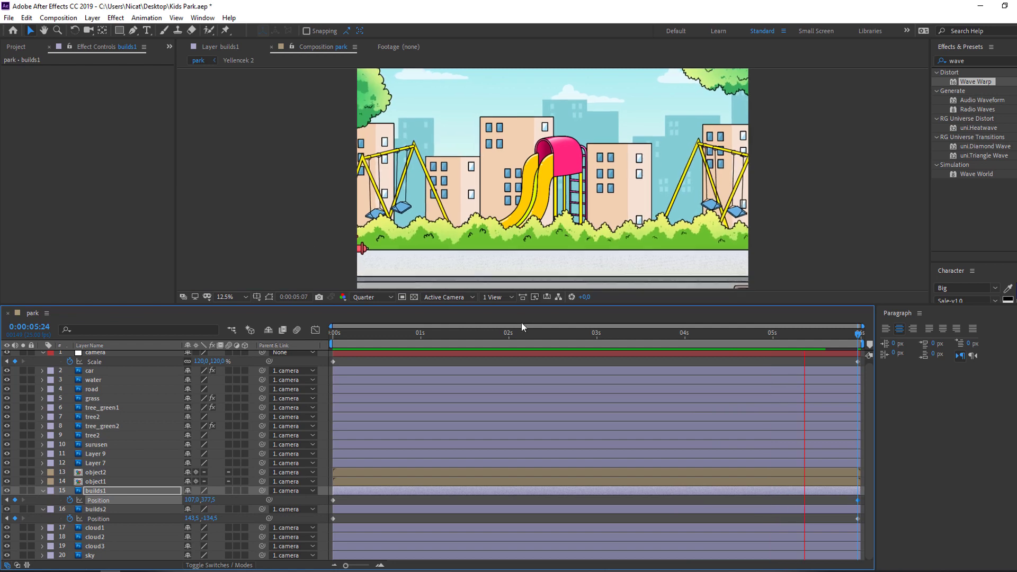
Duplicate the car layer and shift the copy along the timeline so it starts at about 2.5 seconds.
{"action": "left_click", "coordinate": [460, 335]}
{"action": "scroll", "coordinate": [42, 360], "scroll_direction": "up", "scroll_amount": 1}
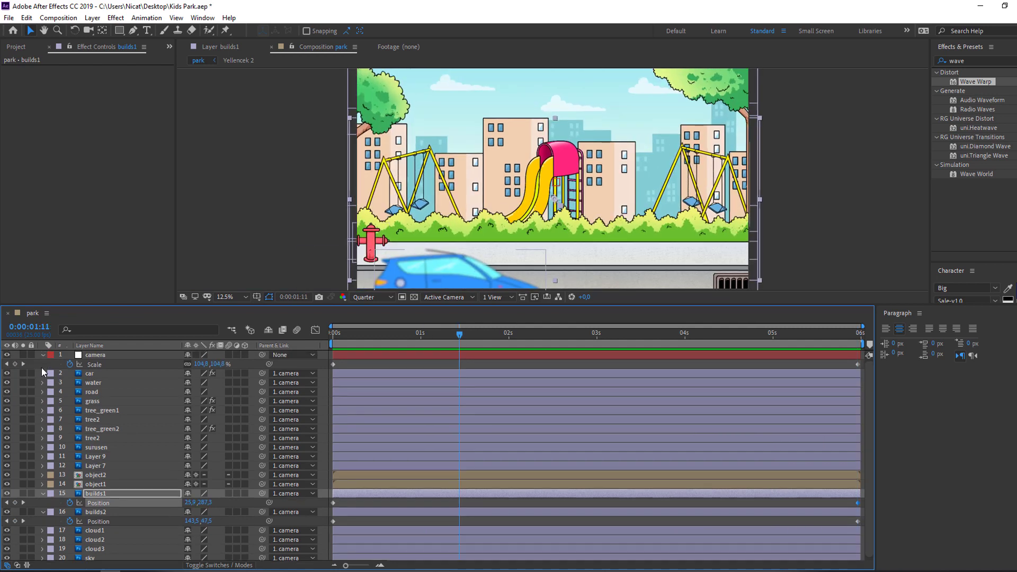
{"action": "left_click", "coordinate": [43, 354]}
{"action": "left_click", "coordinate": [109, 365]}
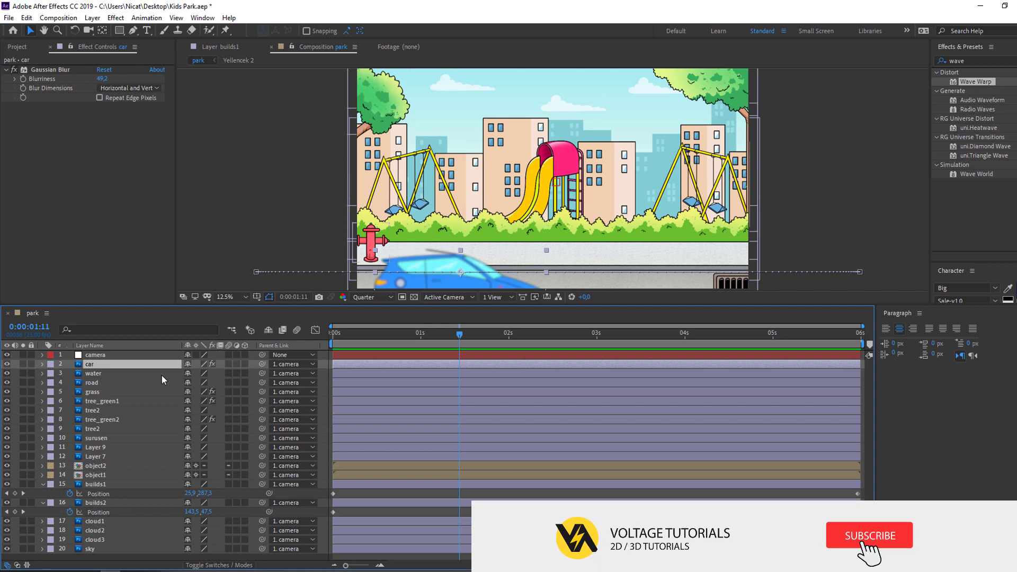
{"action": "key", "text": "ctrl+d"}
{"action": "left_click_drag", "start_coordinate": [392, 364], "coordinate": [541, 364]}
Recolour the duplicated car at 0:00:04:18 using a Hue/Saturation effect with Master Hue at 176°, and preview the animation.
{"action": "left_click_drag", "start_coordinate": [491, 334], "coordinate": [749, 333]}
{"action": "left_click", "coordinate": [980, 61]}
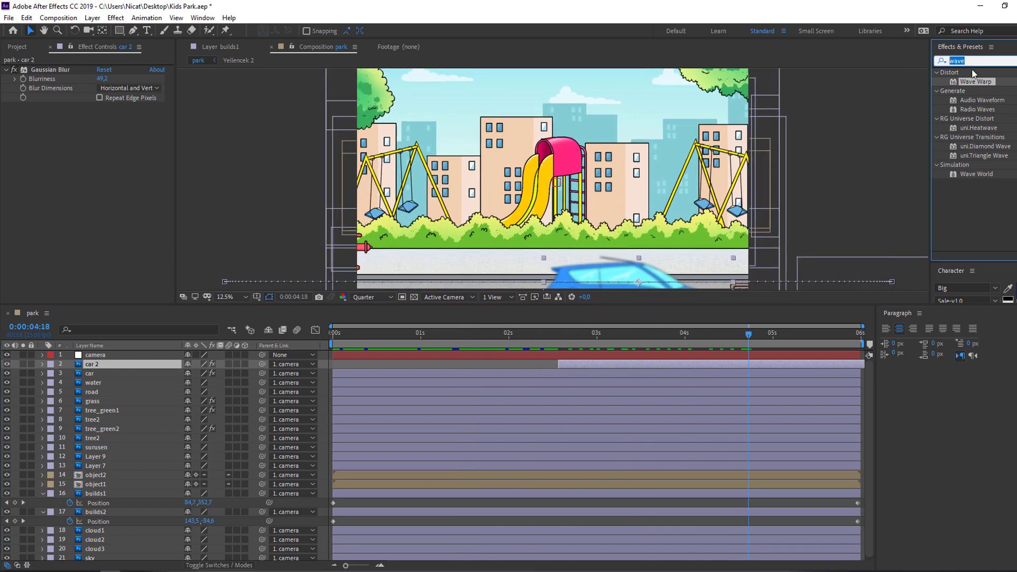
{"action": "type", "text": "hus"}
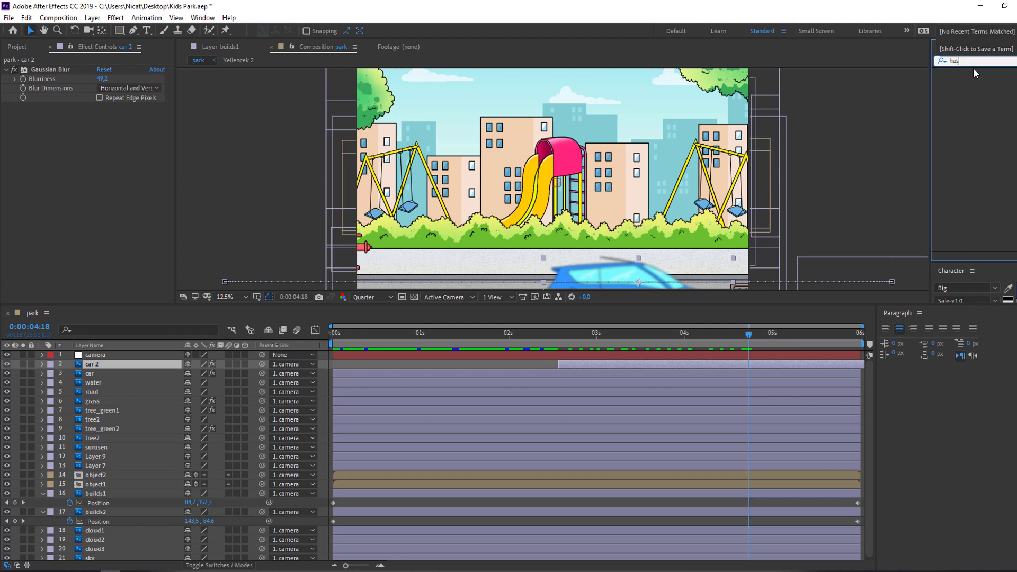
{"action": "key", "text": "BackSpace"}
{"action": "type", "text": "e"}
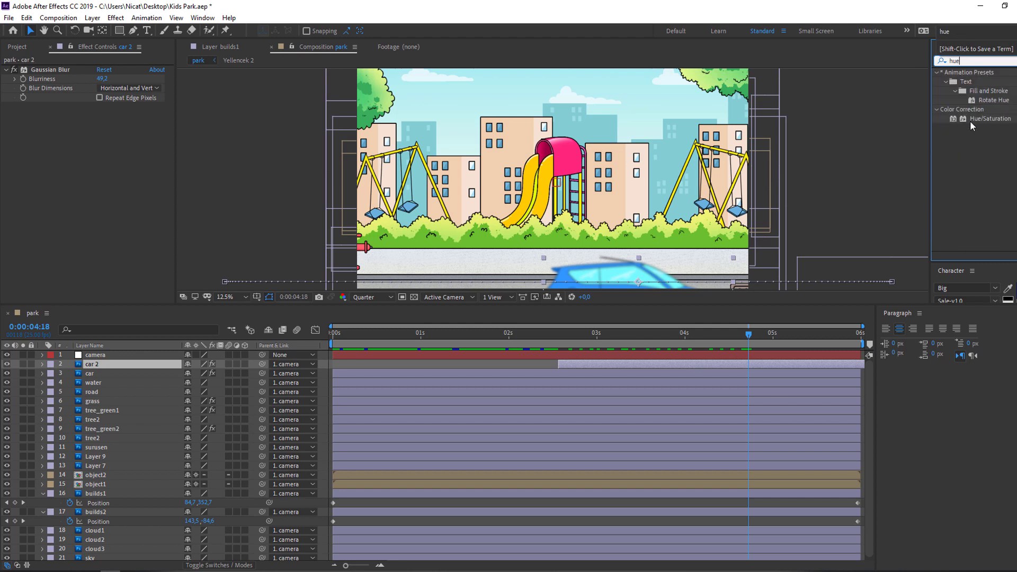
{"action": "left_click", "coordinate": [993, 120]}
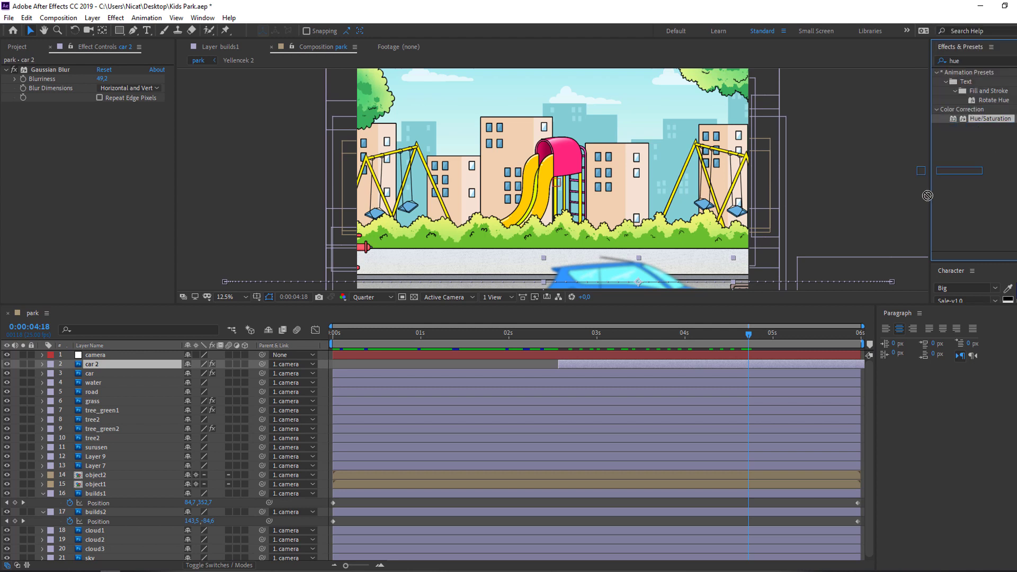
{"action": "left_click_drag", "start_coordinate": [385, 345], "coordinate": [93, 366]}
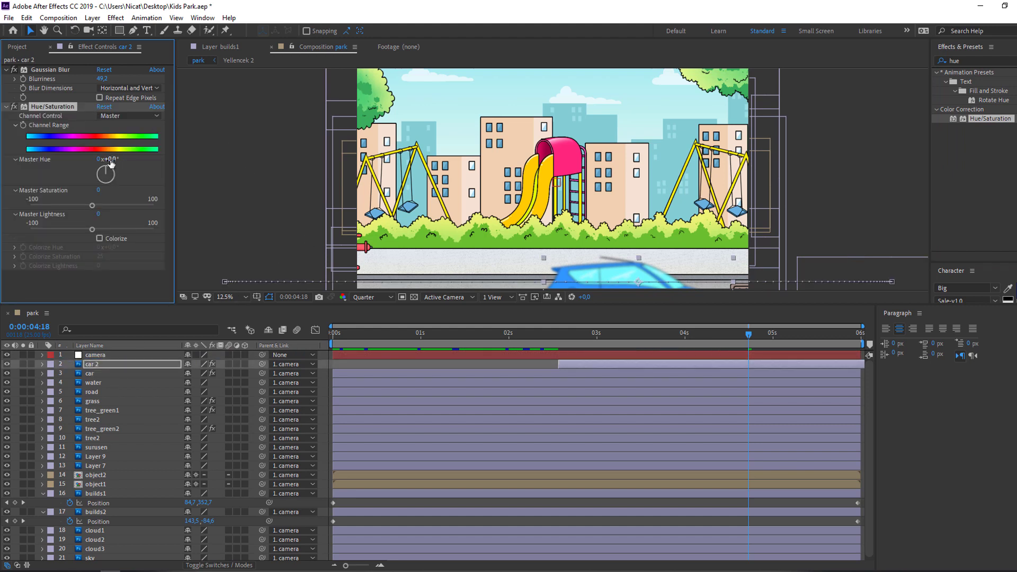
{"action": "left_click_drag", "start_coordinate": [121, 159], "coordinate": [159, 156]}
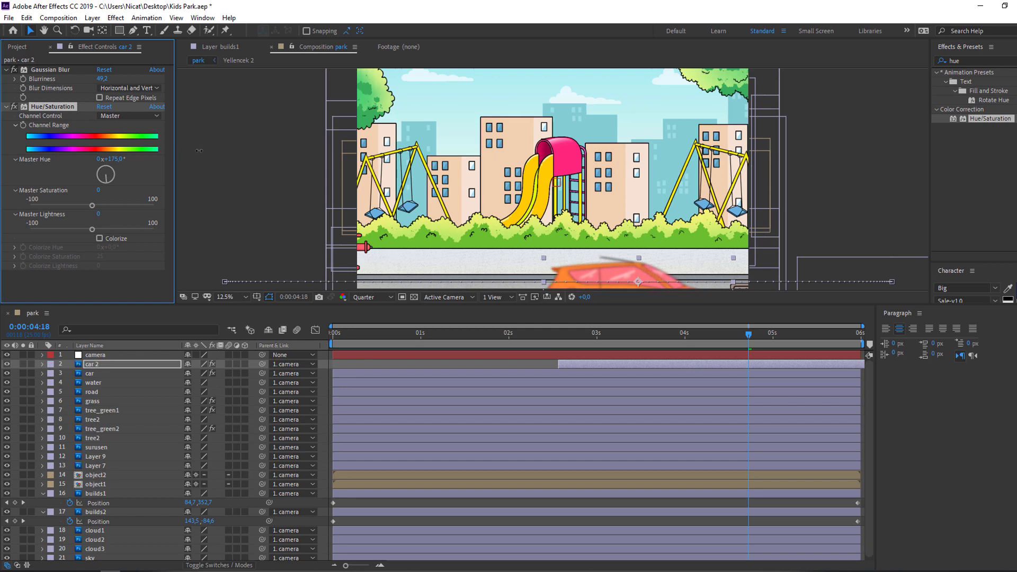
{"action": "key", "text": "space"}
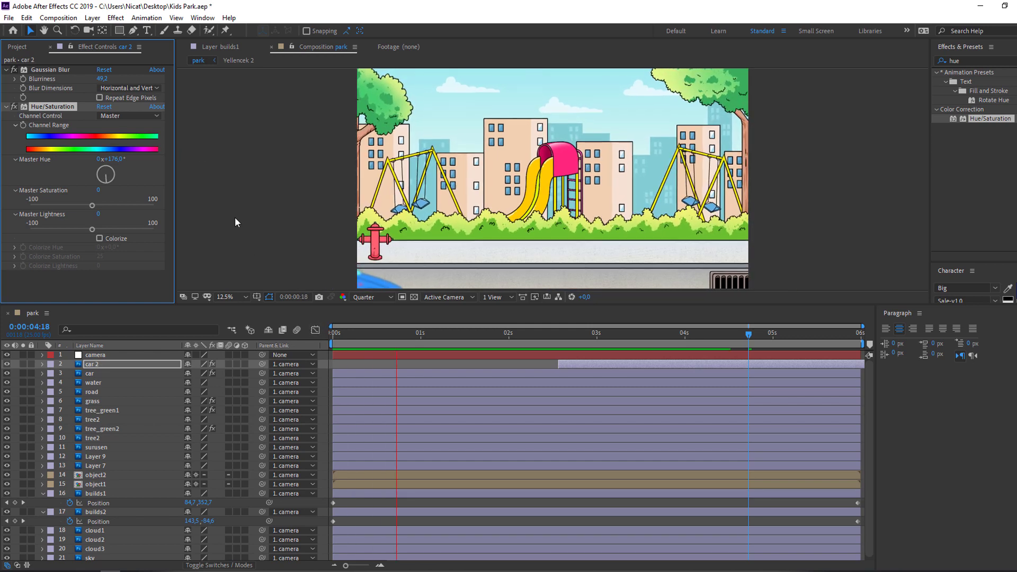